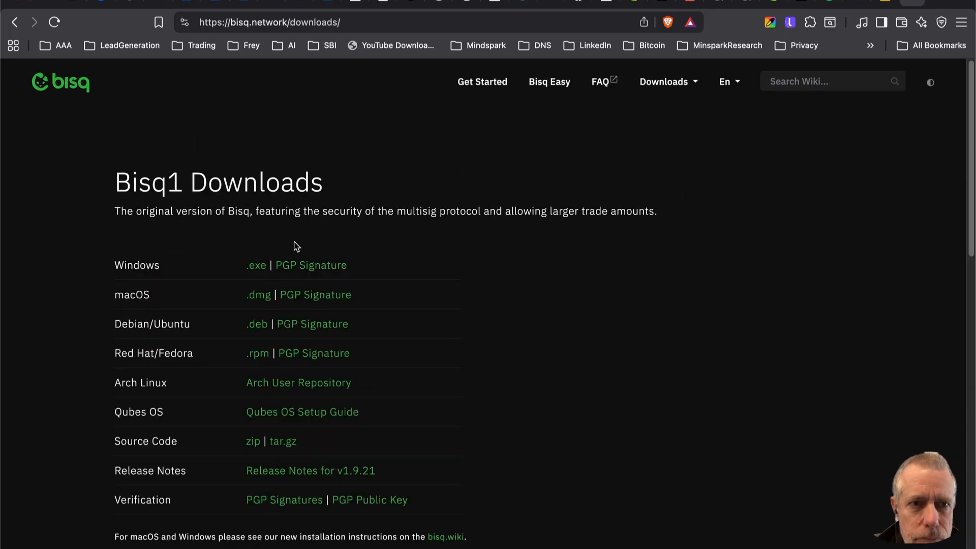
Download the Bisq2 macOS .dmg installer and save it to the Downloads folder.
scroll(299, 243, down, 8)
scroll(299, 243, down, 2)
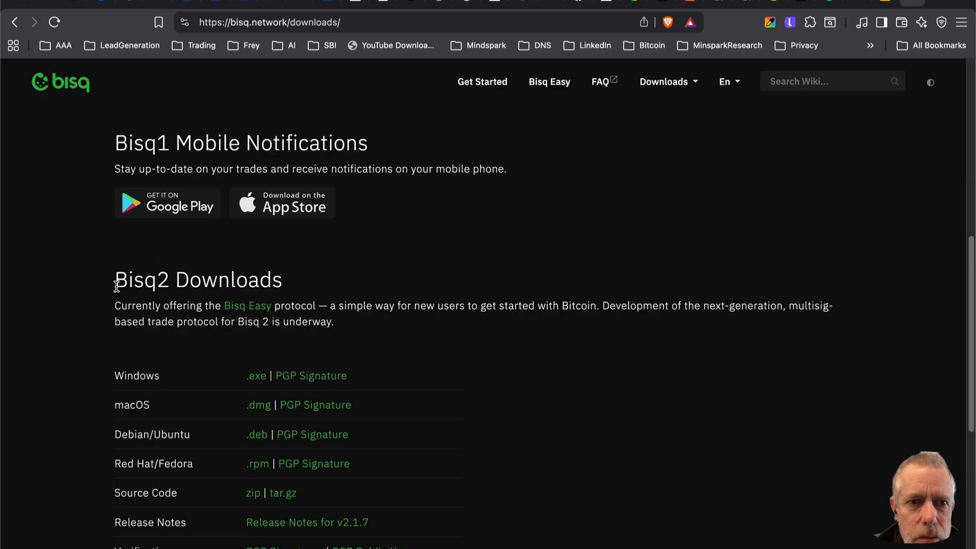
scroll(168, 345, down, 2)
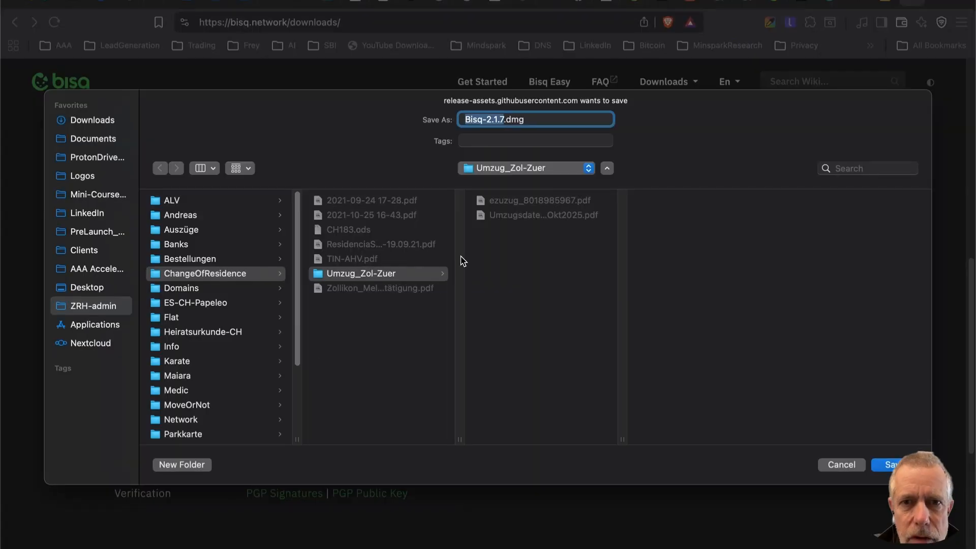
click(92, 120)
key(Return)
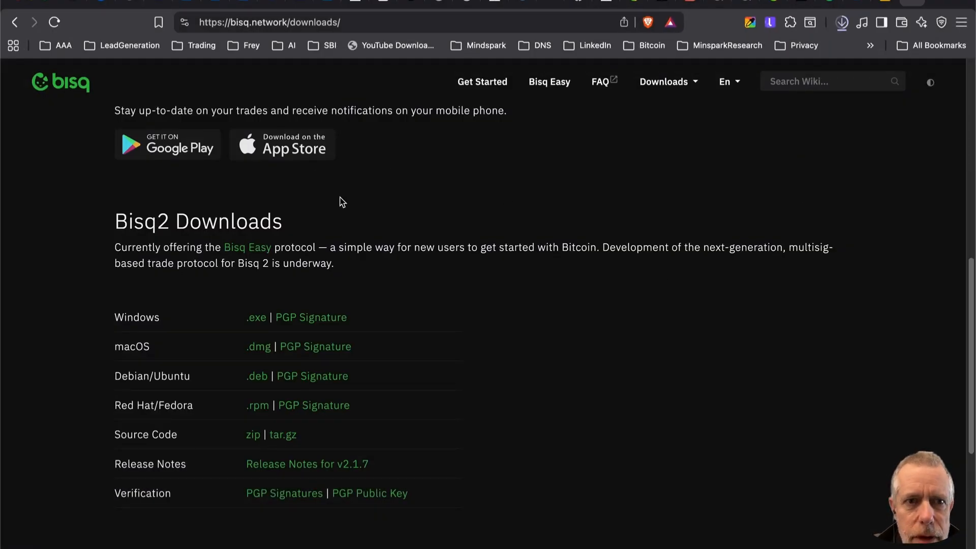
Open the downloaded Bisq-2.1.7.dmg and agree to its licence.
key(super+Tab)
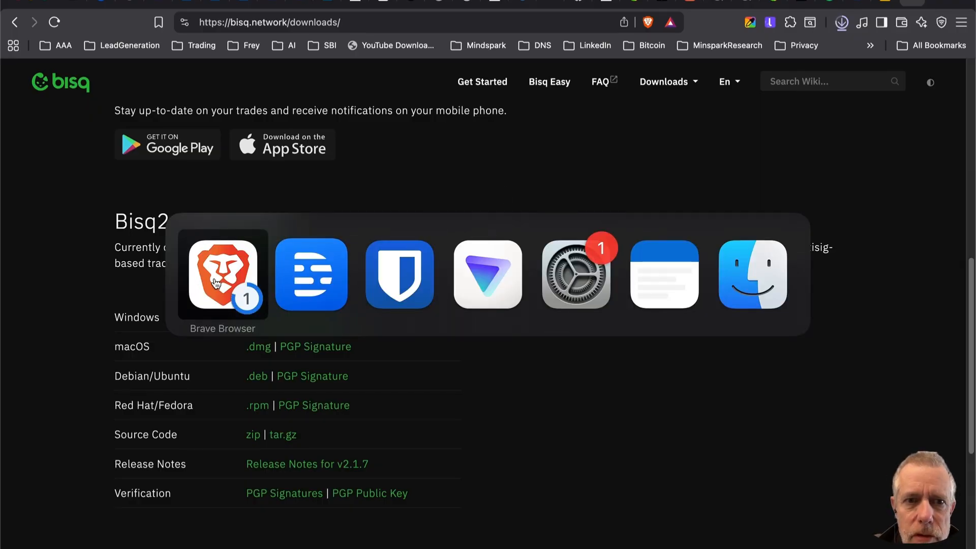
click(760, 277)
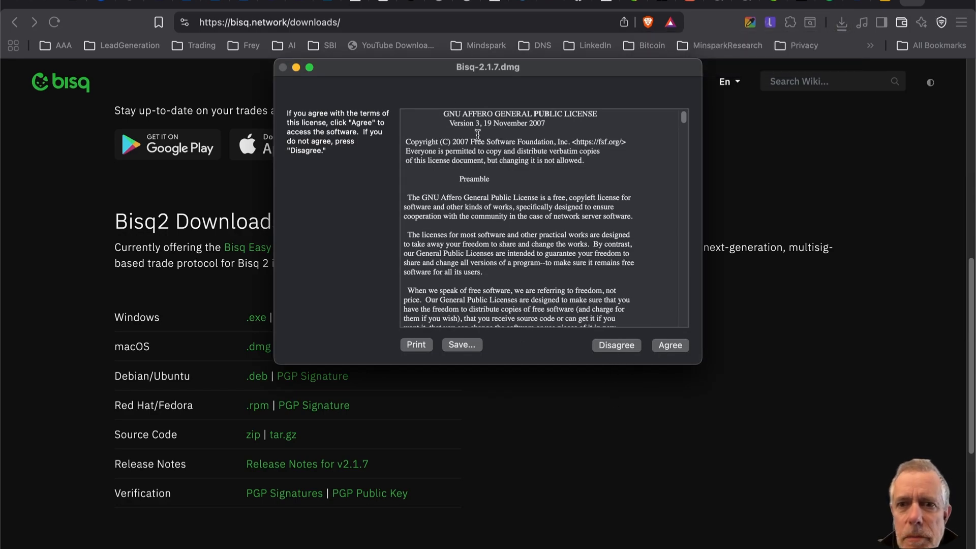
key(Return)
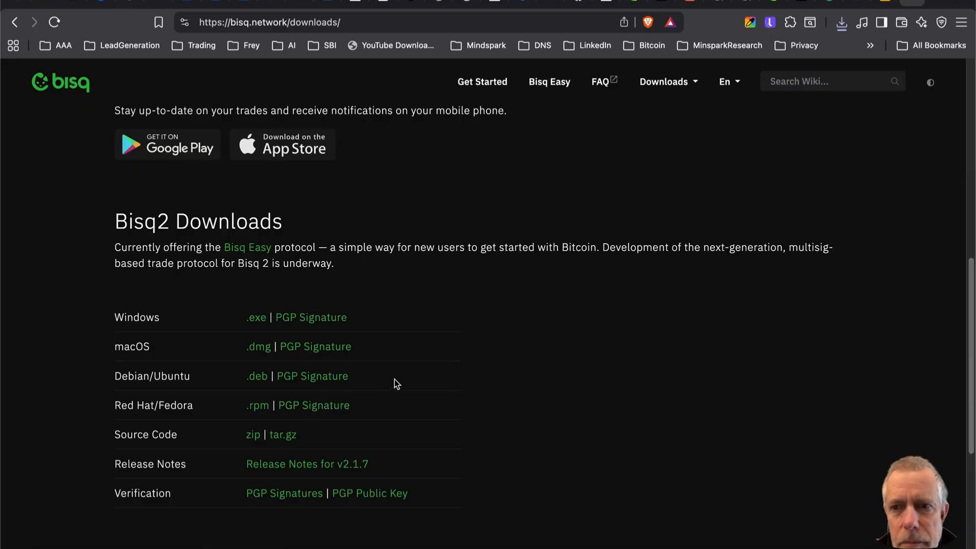
Switch to Bisq and start the Bisq Easy trade wizard.
key(super+Tab)
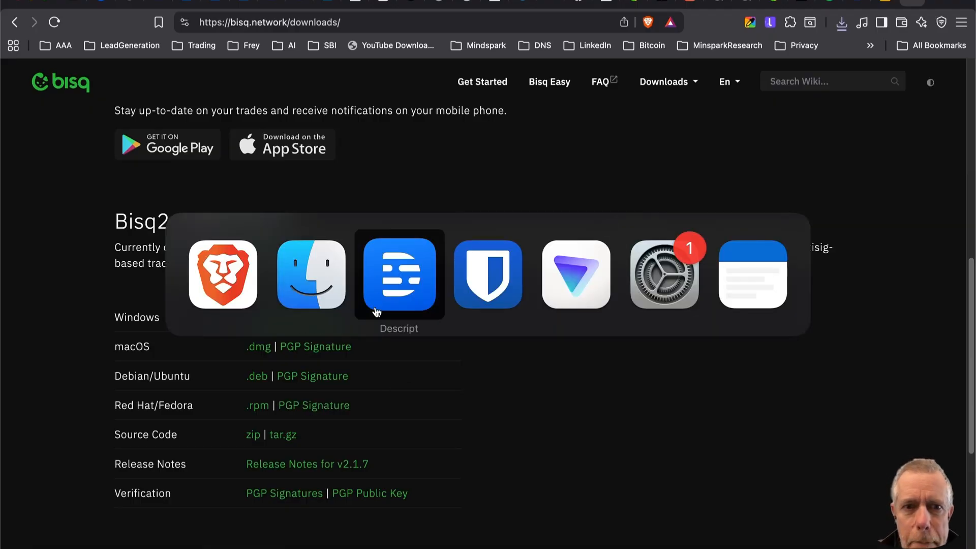
key(Escape)
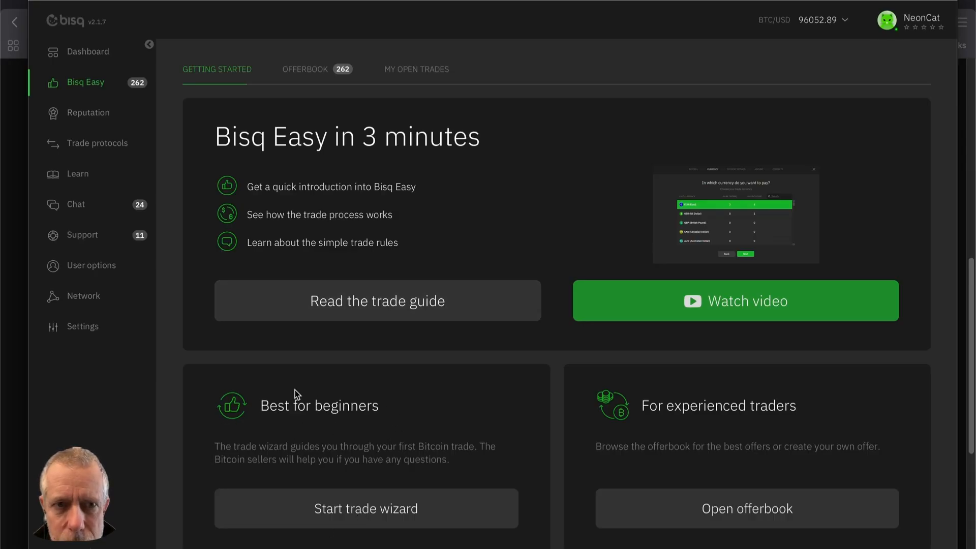
click(335, 515)
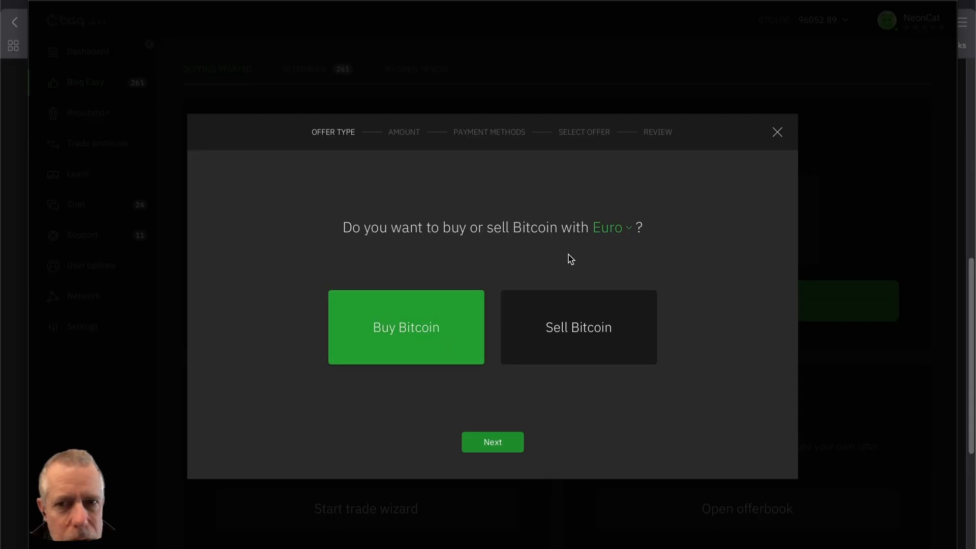
Browse the fiat currency list, keep Euro, and continue buying Bitcoin.
click(630, 231)
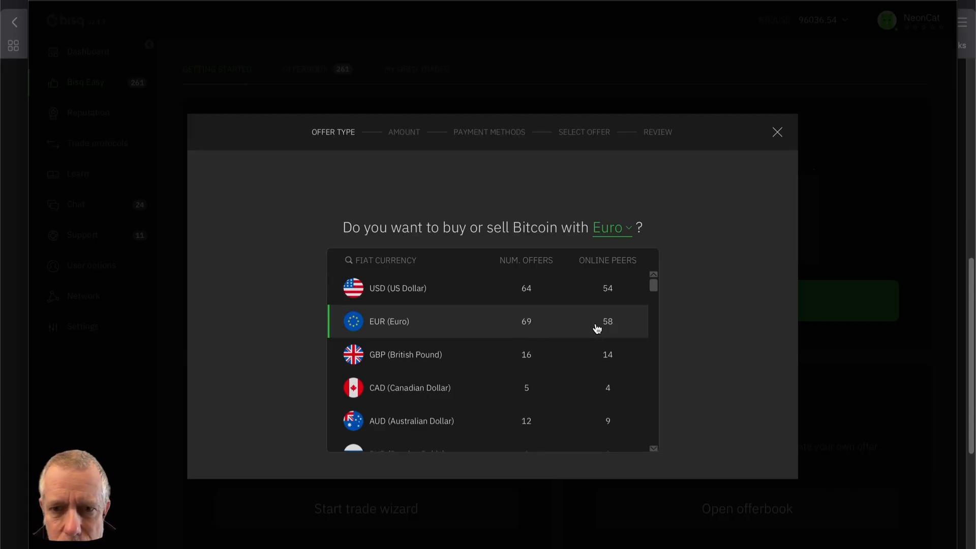
scroll(584, 334, down, 5)
scroll(584, 335, down, 10)
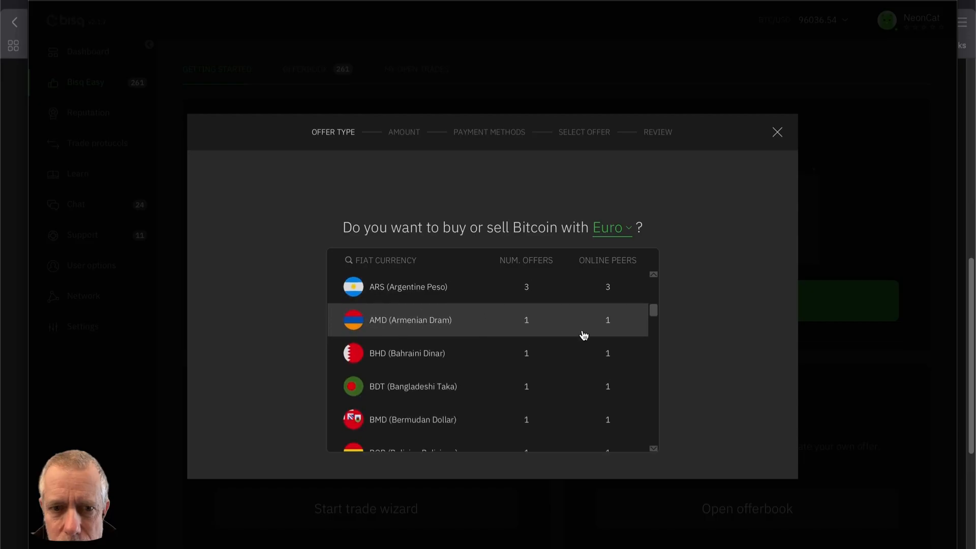
scroll(584, 335, down, 10)
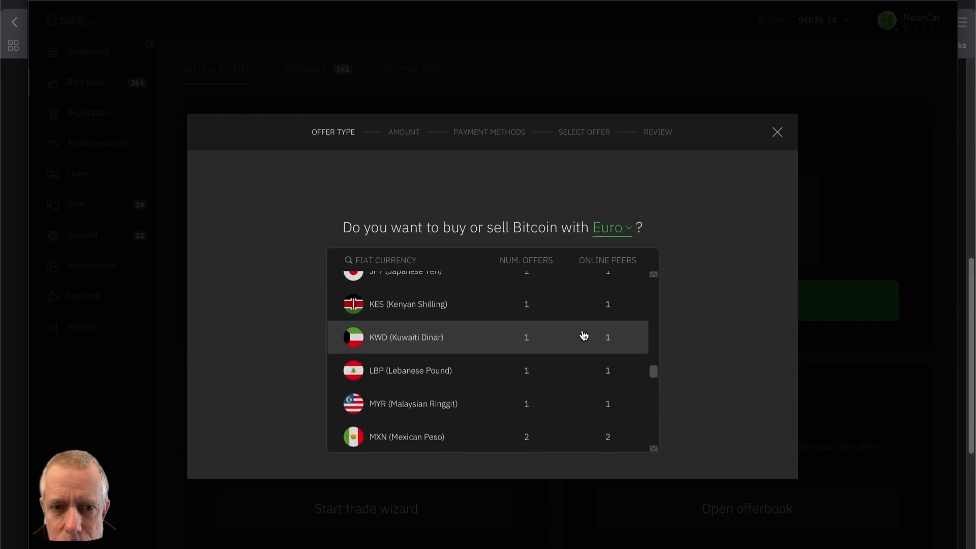
scroll(584, 335, down, 10)
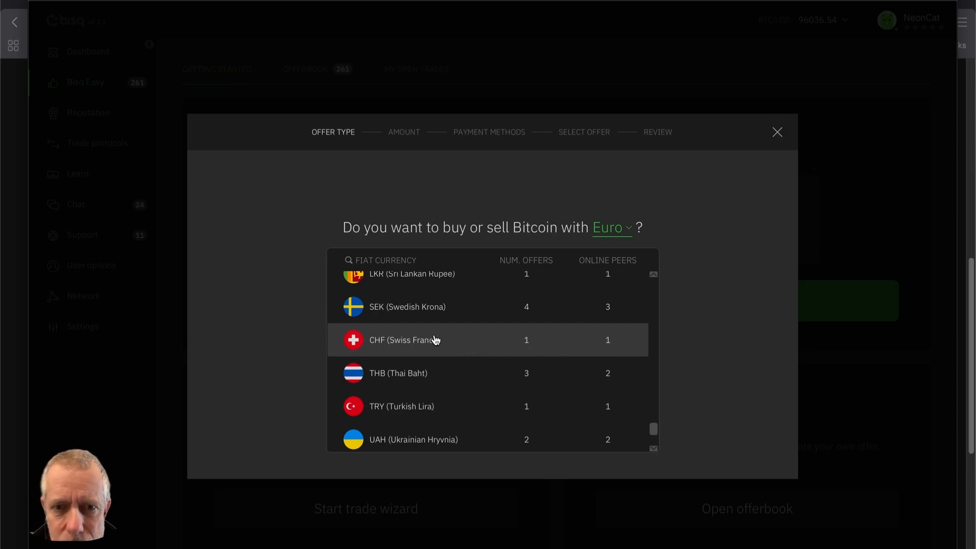
scroll(418, 340, up, 10)
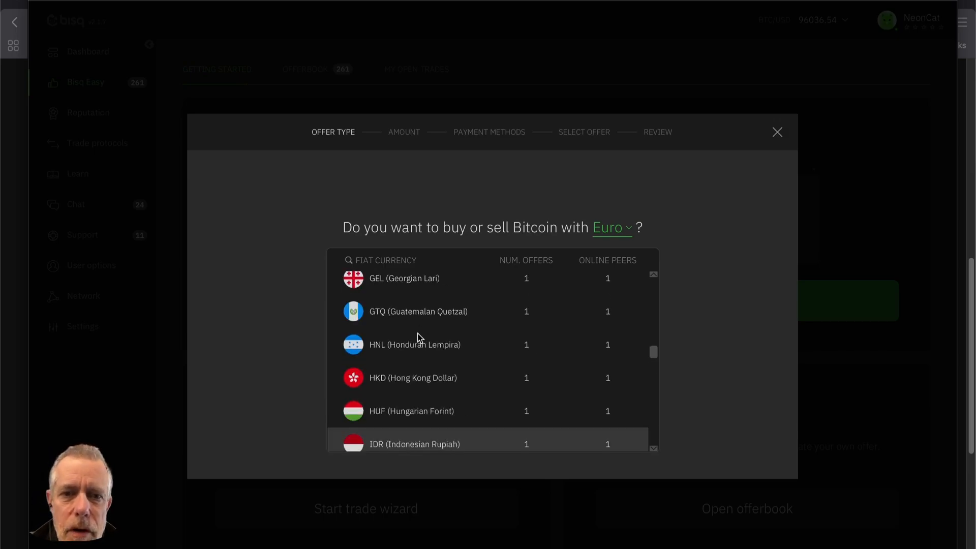
click(395, 328)
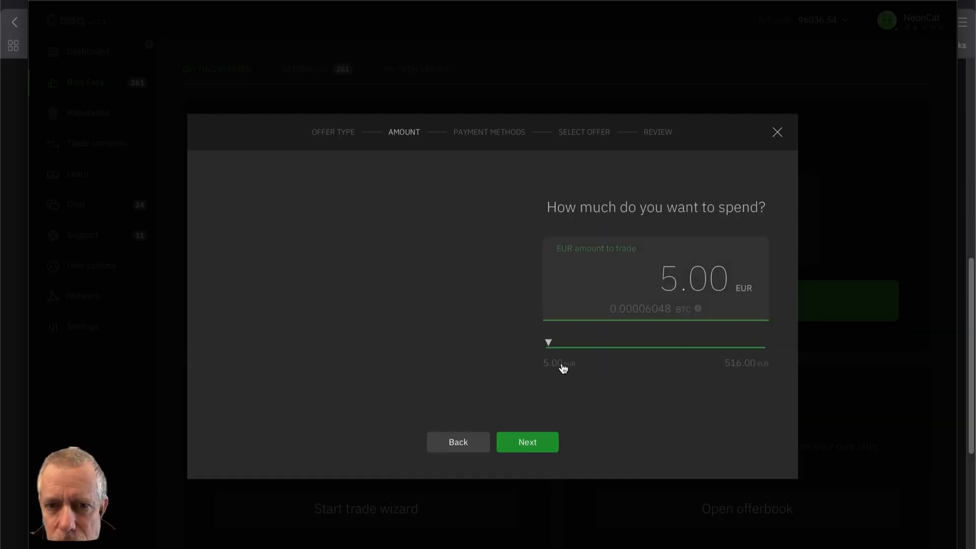
Set the amount to spend to 100 EUR and continue with SEPA payment and Onchain settlement.
key(BackSpace)
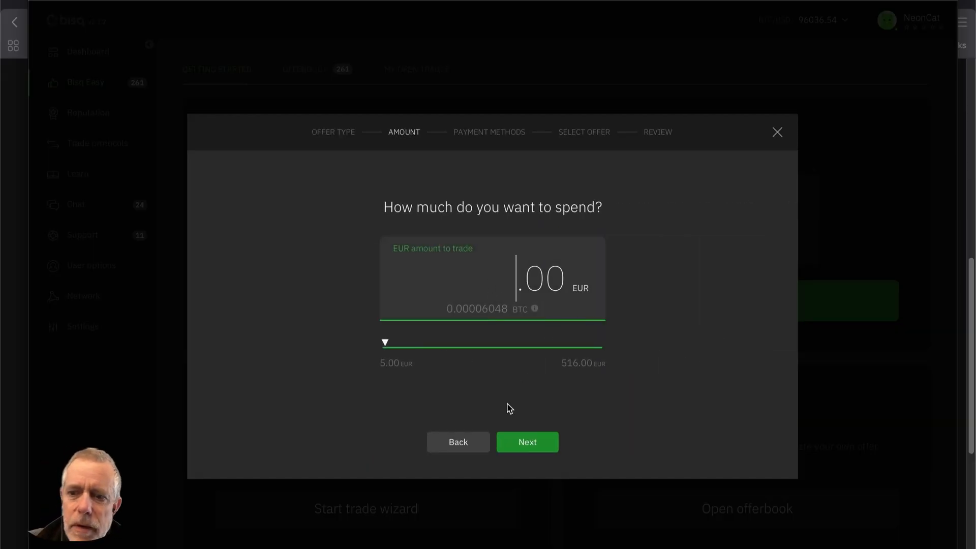
text(100)
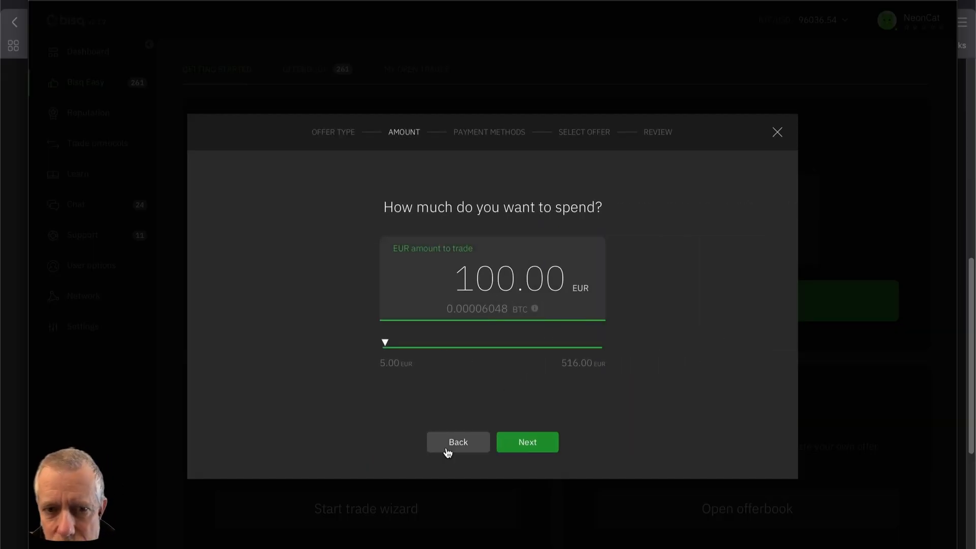
click(526, 443)
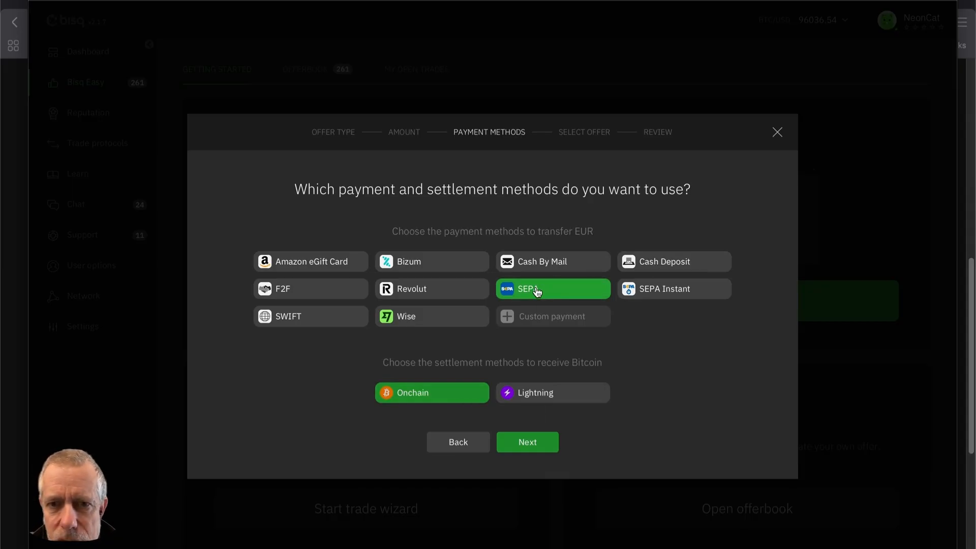
click(515, 448)
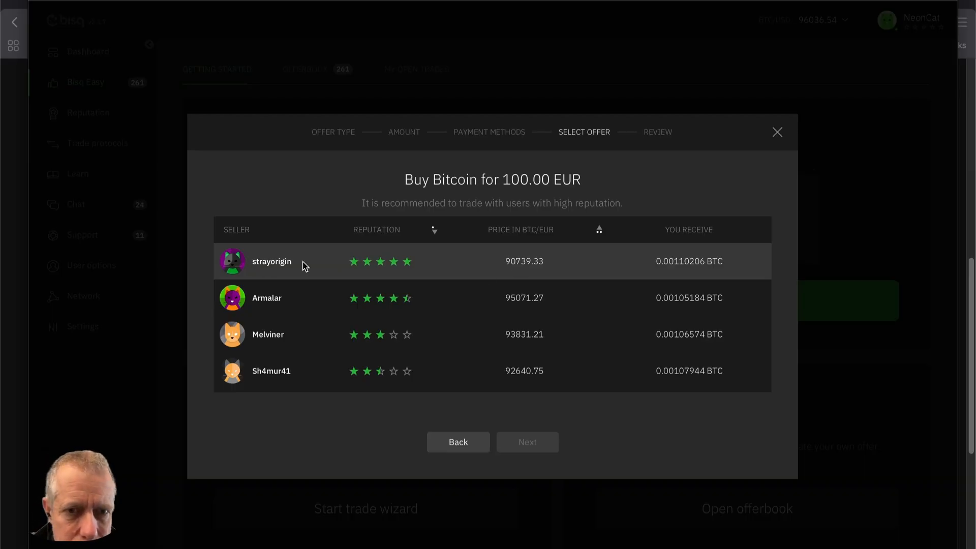
Check the sellers' reputation and Bitcoin's current euro price on CoinGecko in the browser.
mouse_move(388, 280)
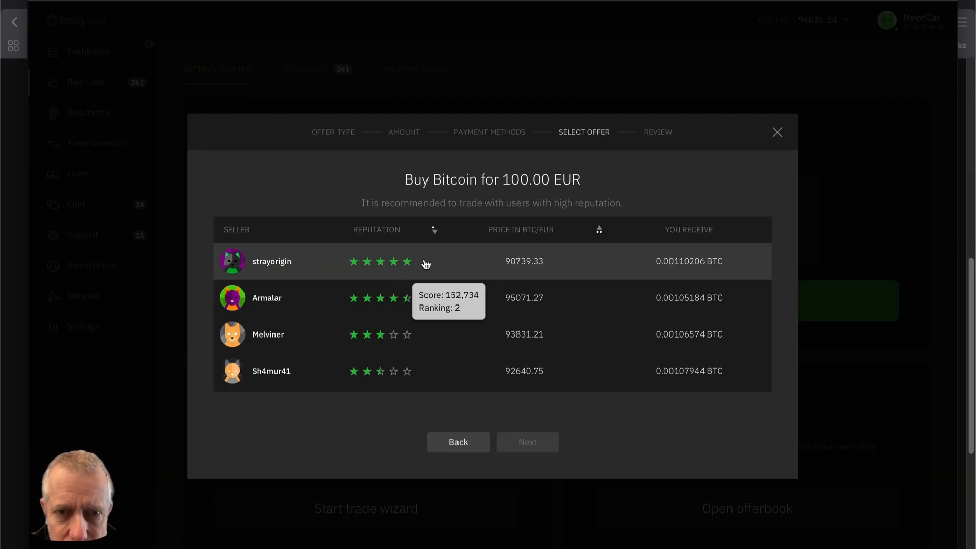
mouse_move(396, 301)
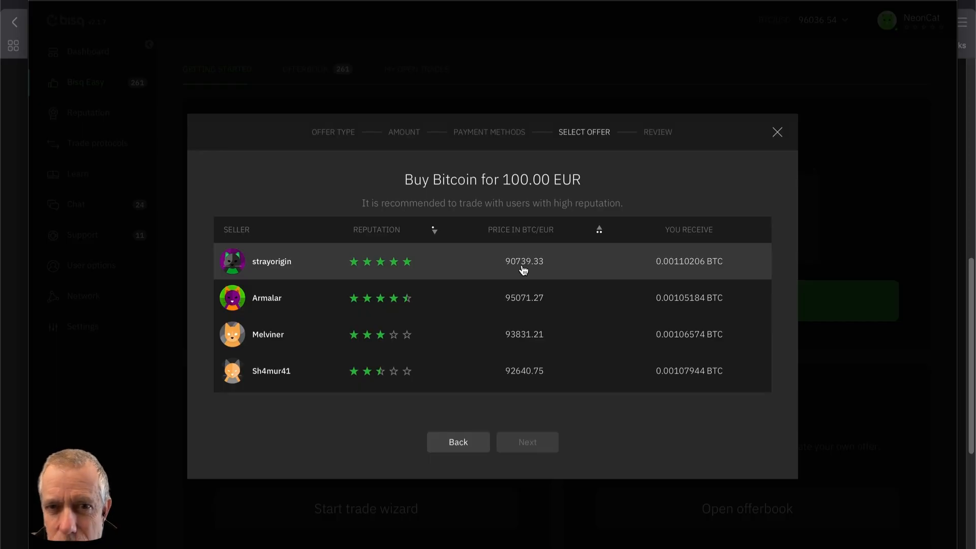
key(super+Tab)
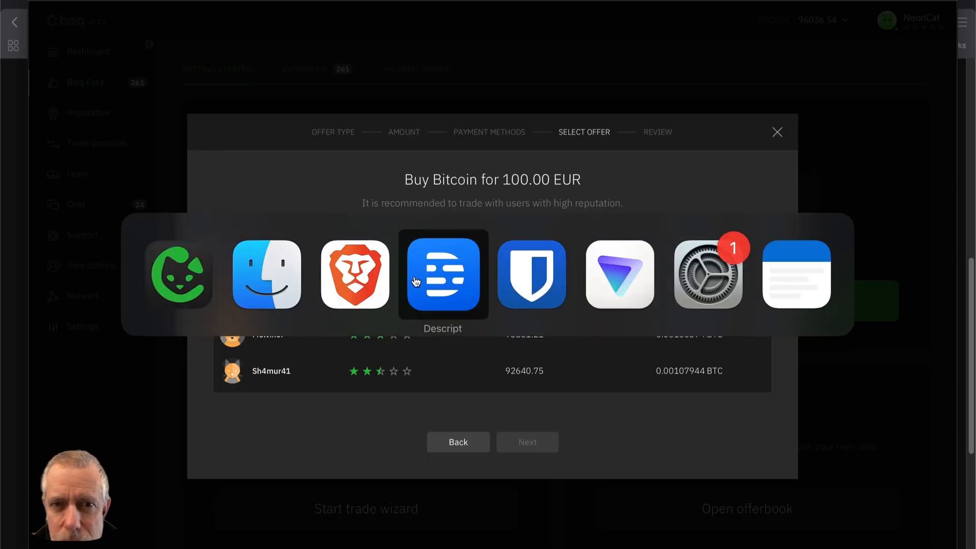
click(342, 283)
click(782, 3)
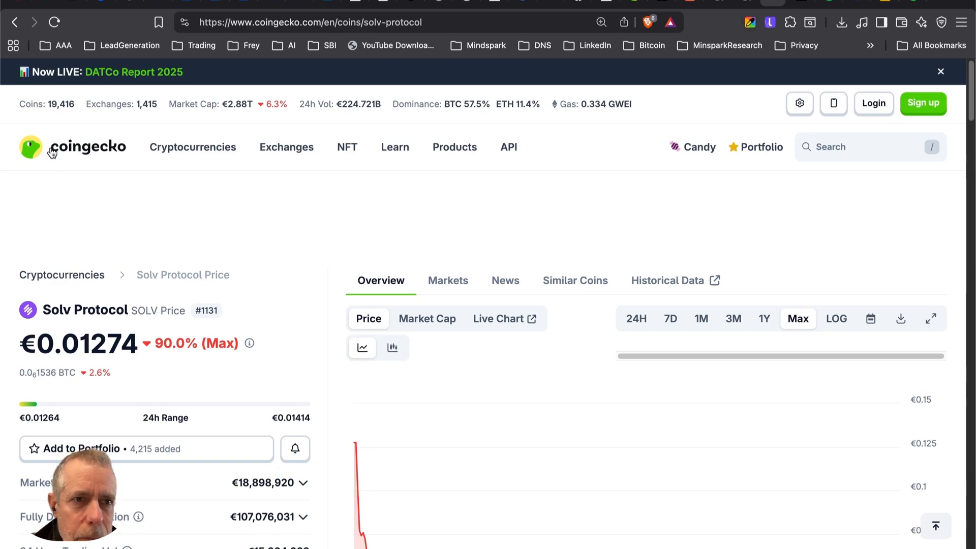
click(53, 148)
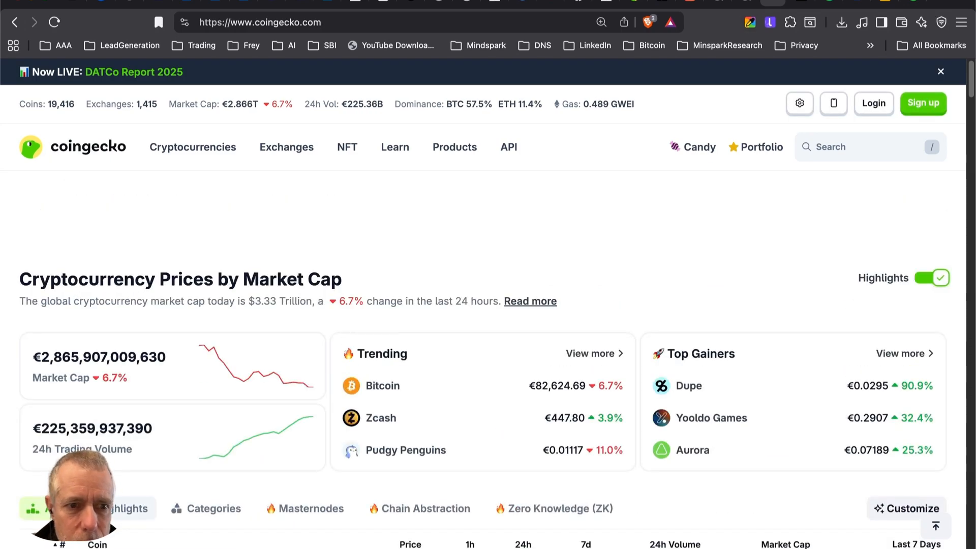
click(97, 544)
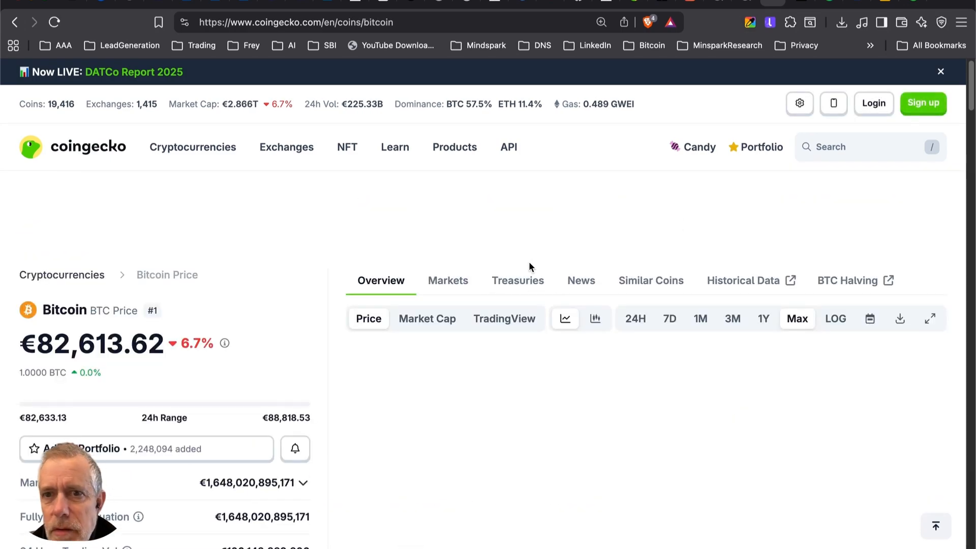
scroll(346, 294, down, 1)
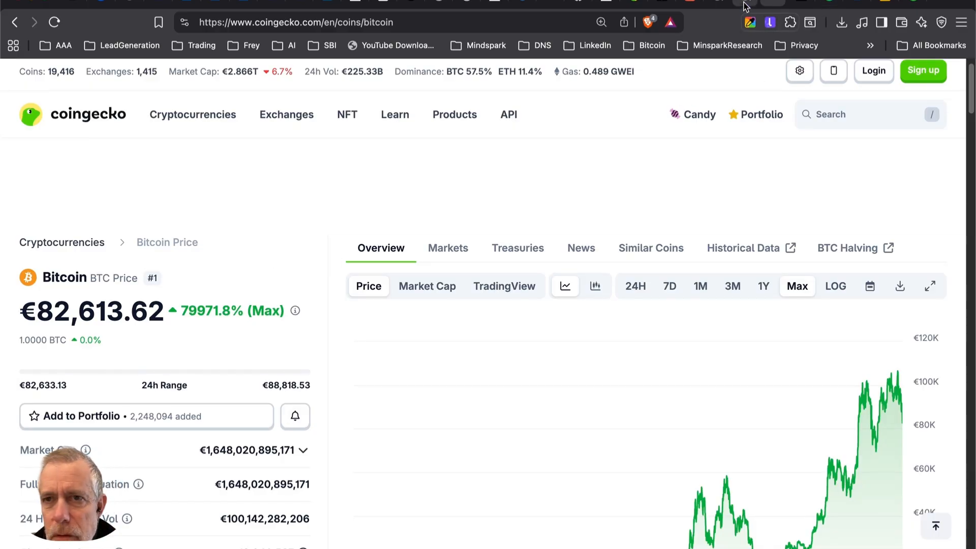
click(909, 6)
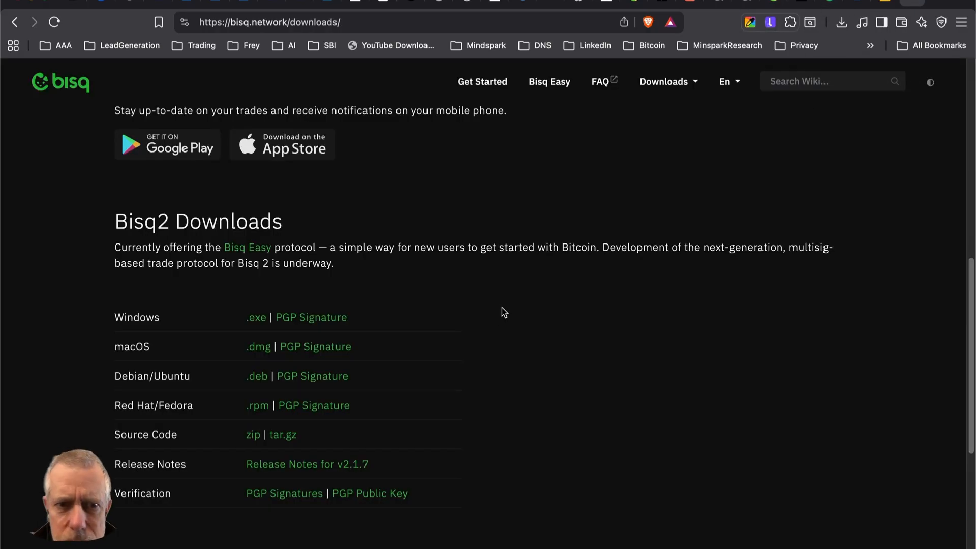
Switch back to Bisq and use Calculator to compute 82/90 minus 1 for the offer premium.
key(super+Tab)
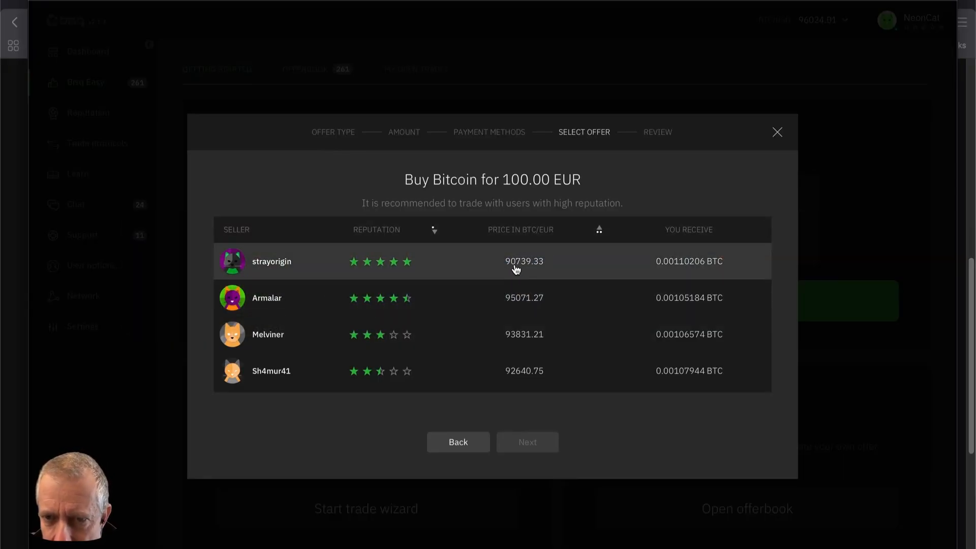
key(super+space)
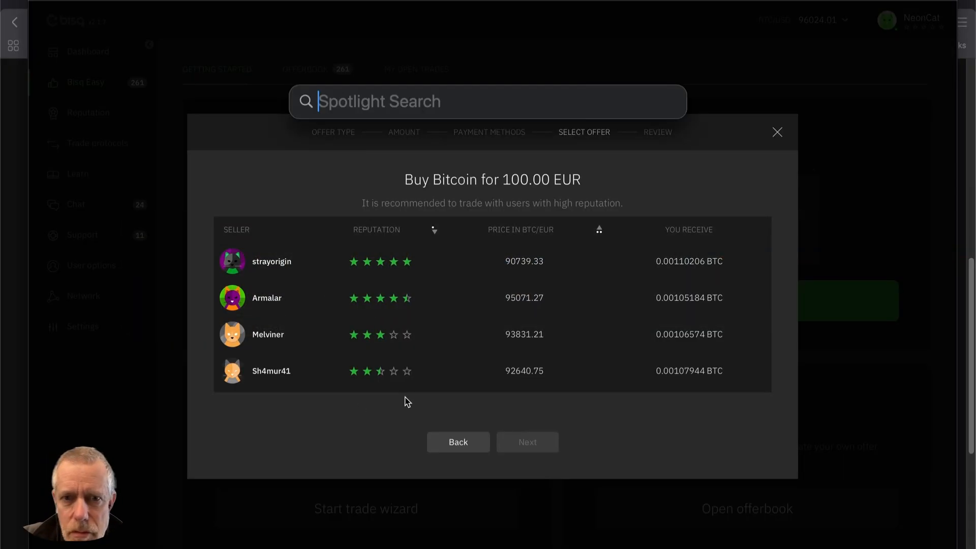
text(calc)
key(Return)
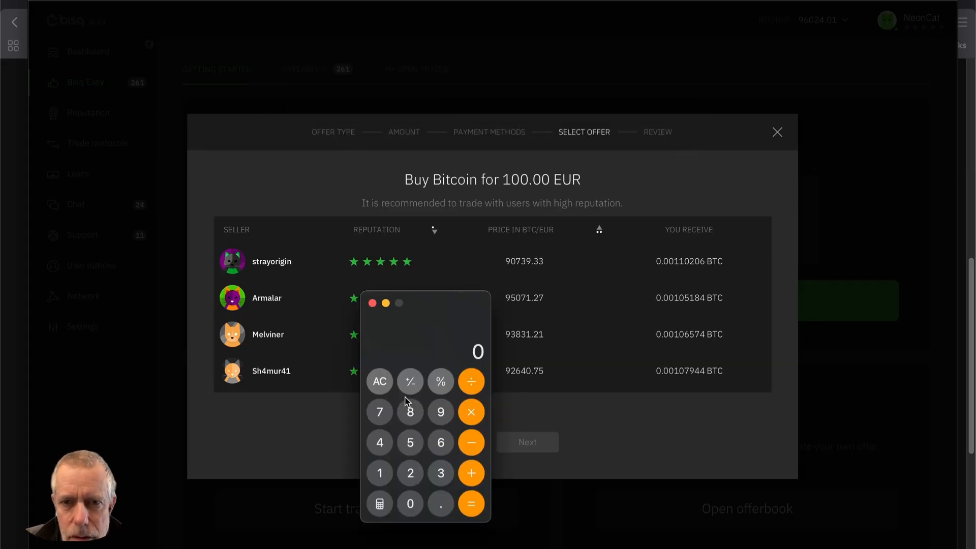
text(82)
text(/90)
key(Return)
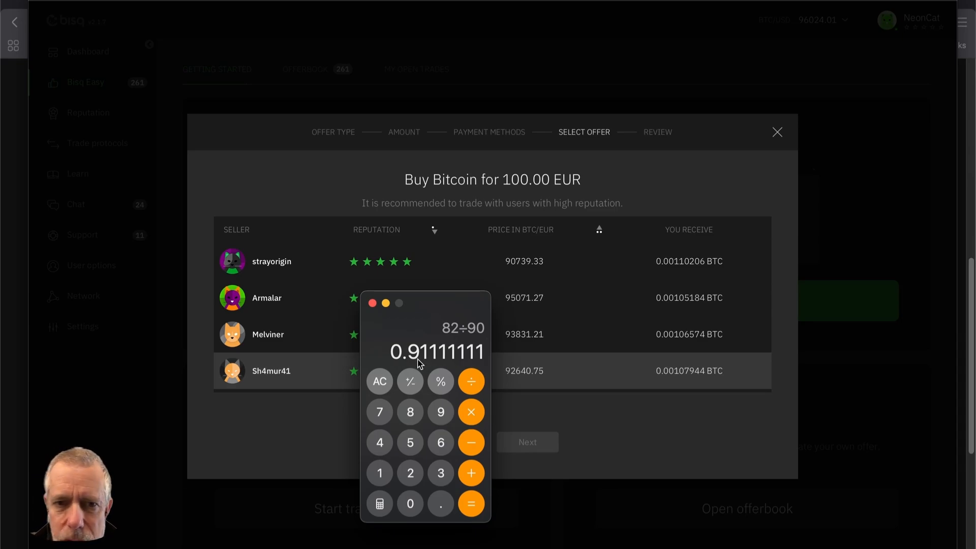
text(-1)
key(Return)
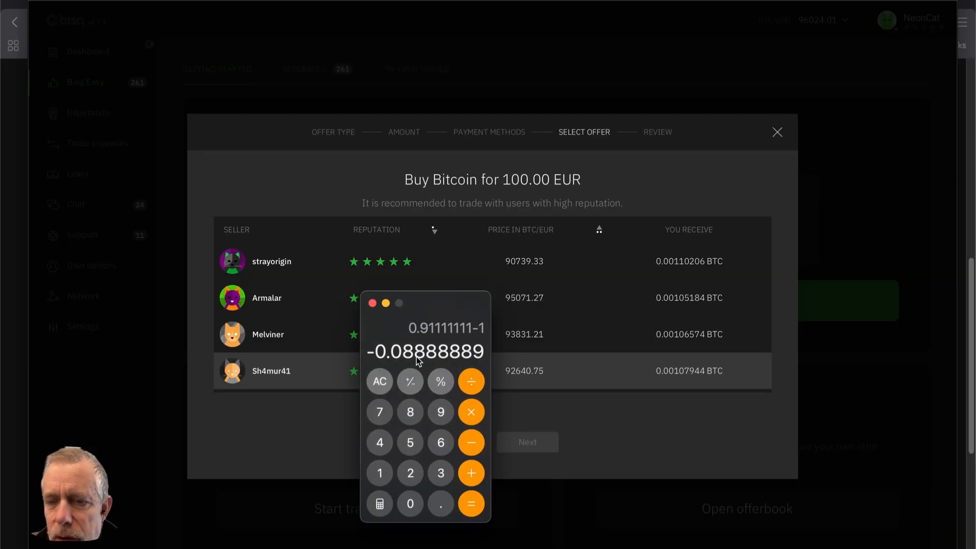
click(373, 304)
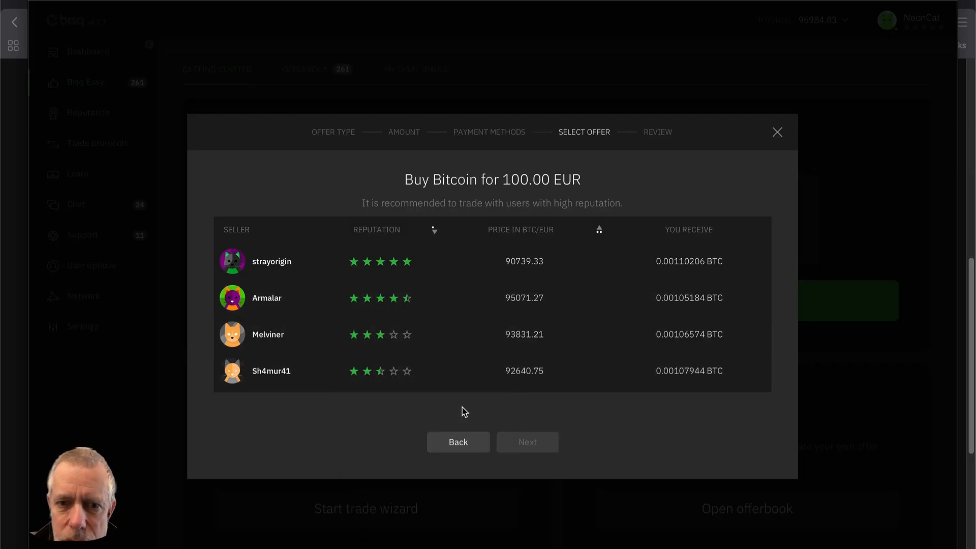
Select the five-star seller's offer at 90739.33 BTC/EUR and continue to the trade review.
click(366, 265)
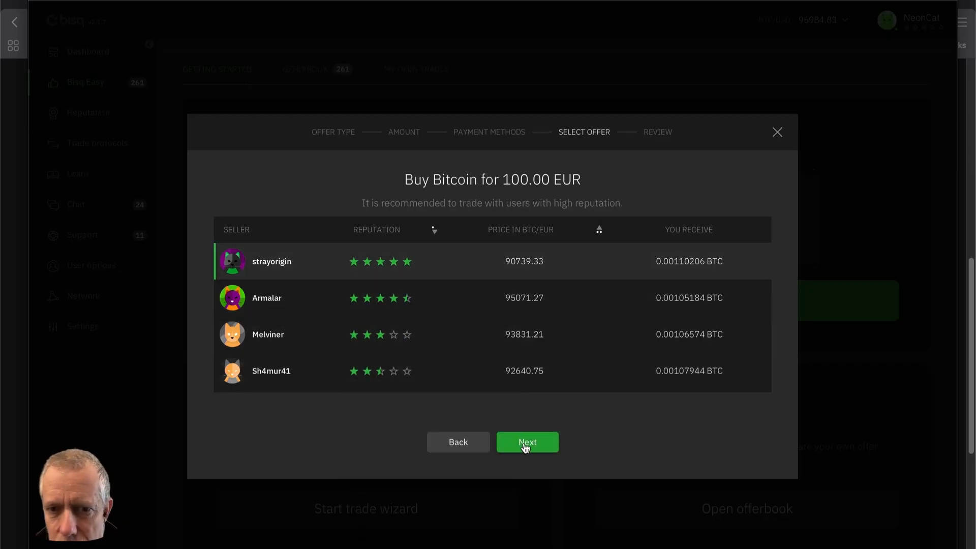
click(525, 445)
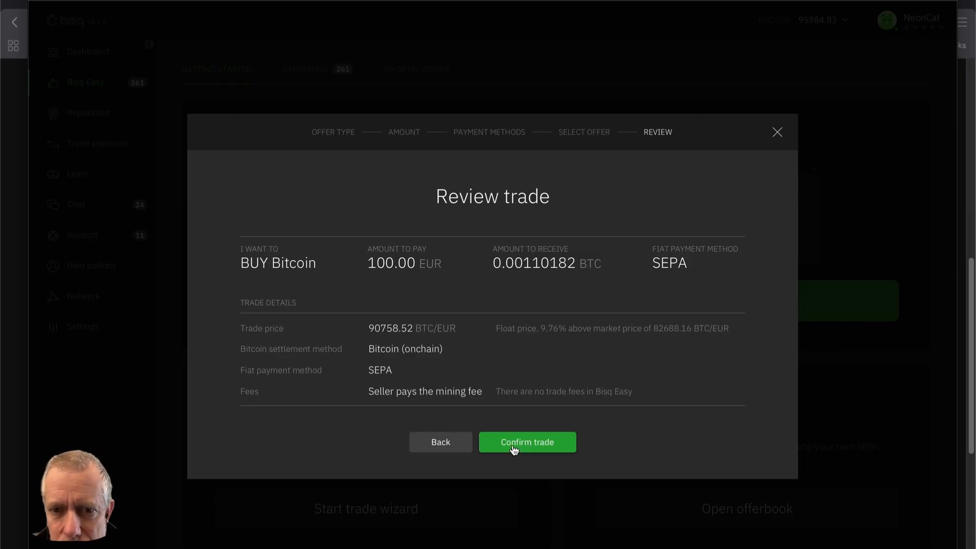
Confirm the trade and open it in My Open Trades.
click(514, 450)
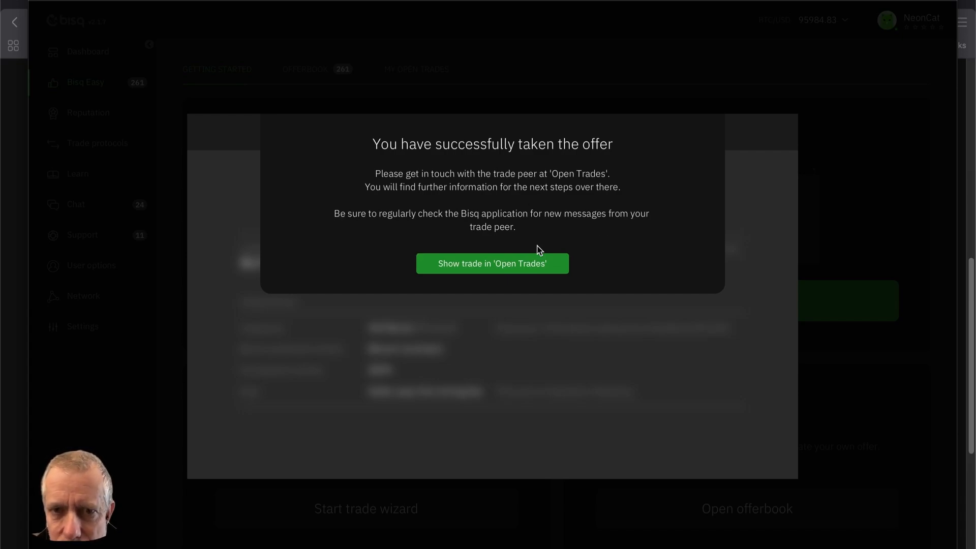
click(475, 265)
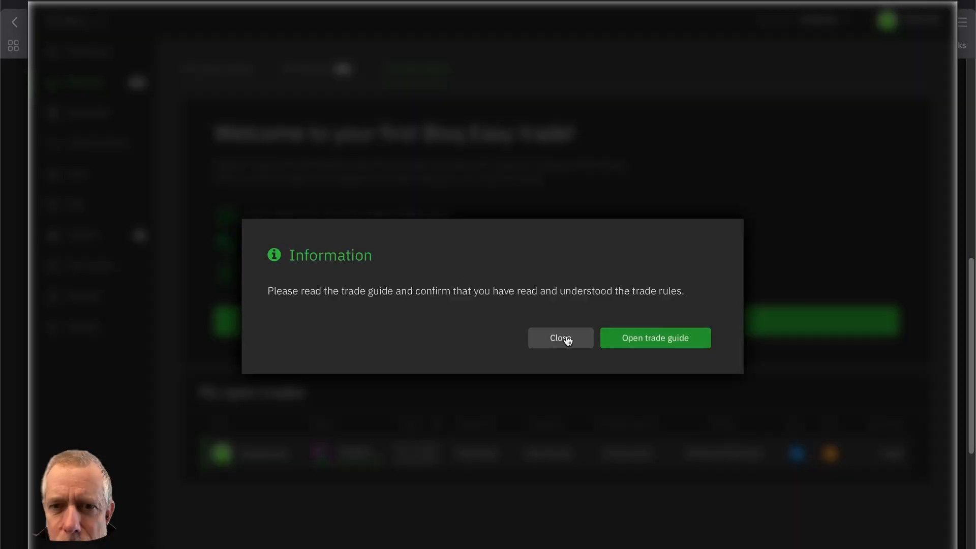
click(562, 338)
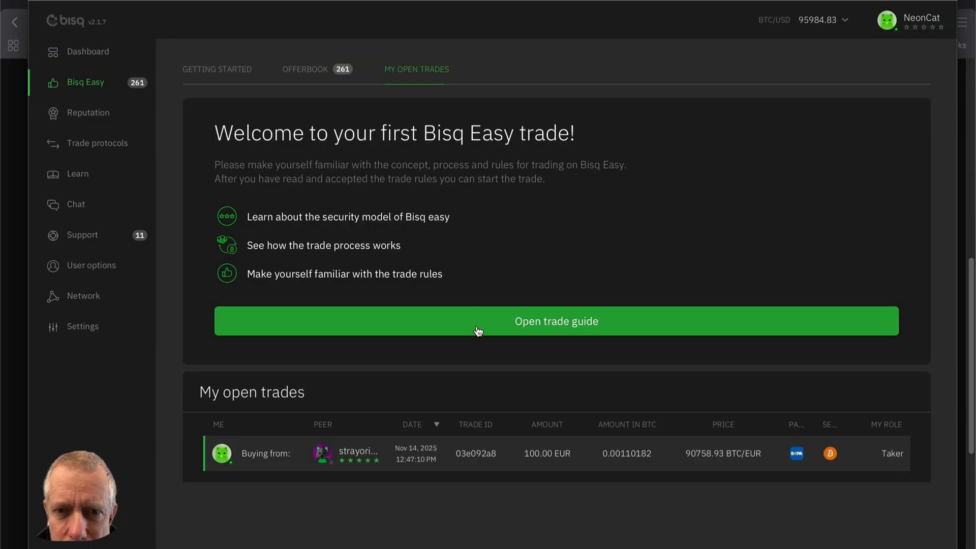
Go through all pages of the trade guide, tick 'I have read and understood', and close it.
click(479, 328)
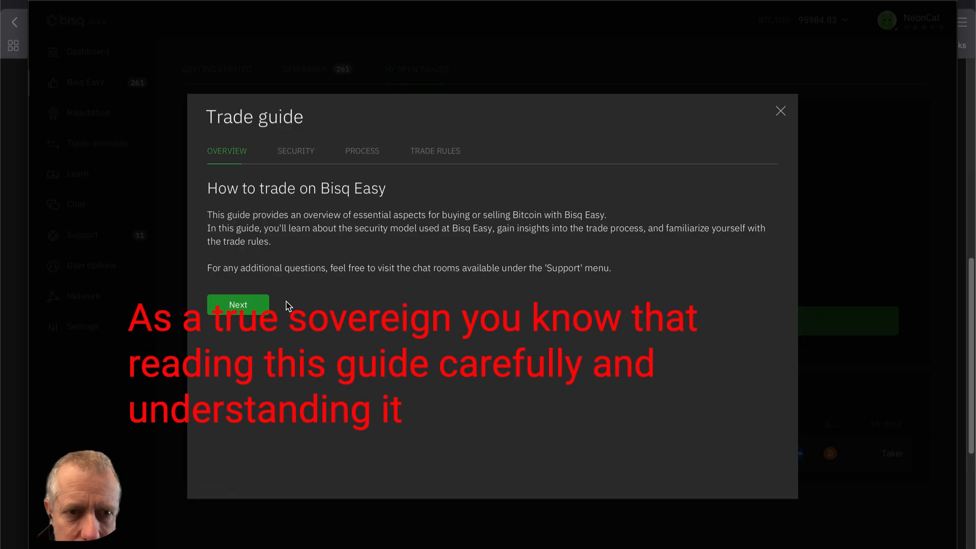
click(238, 306)
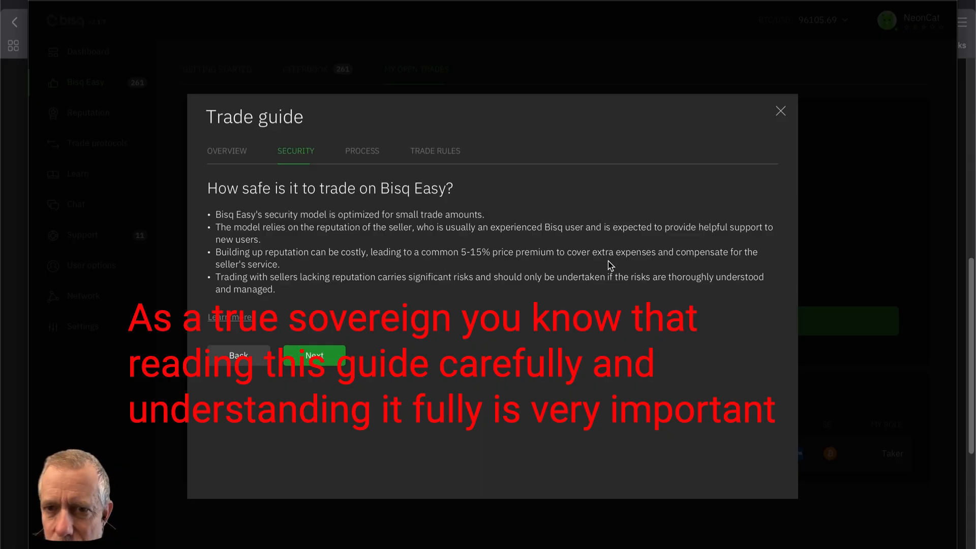
click(315, 355)
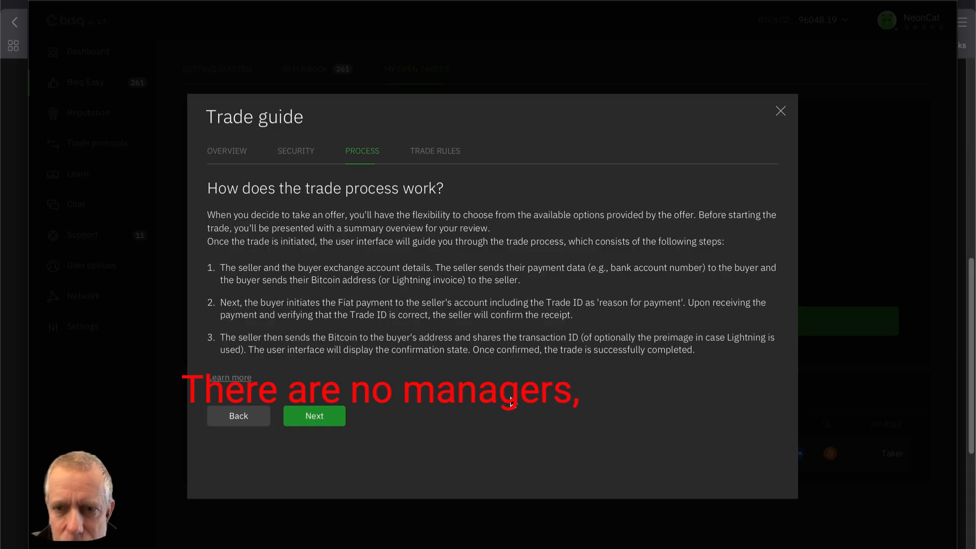
click(314, 416)
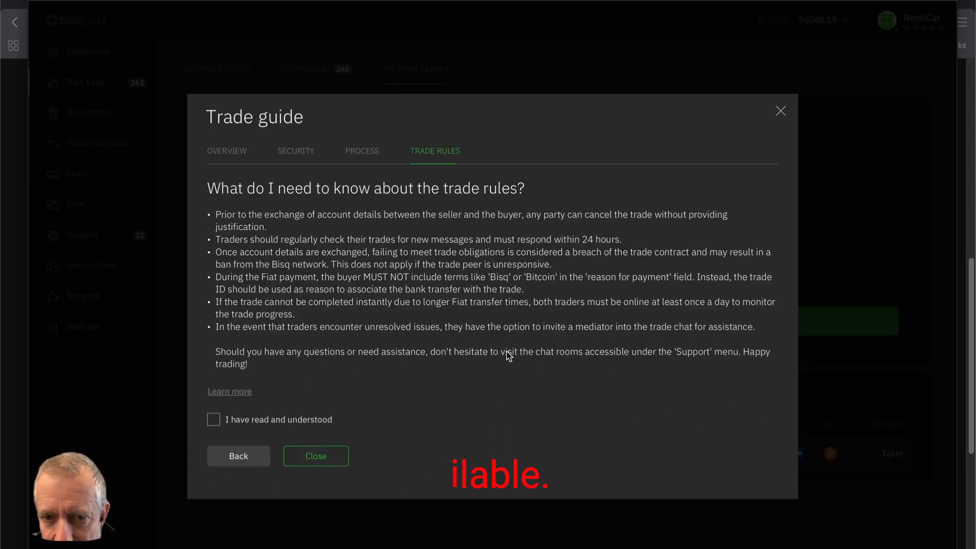
click(214, 420)
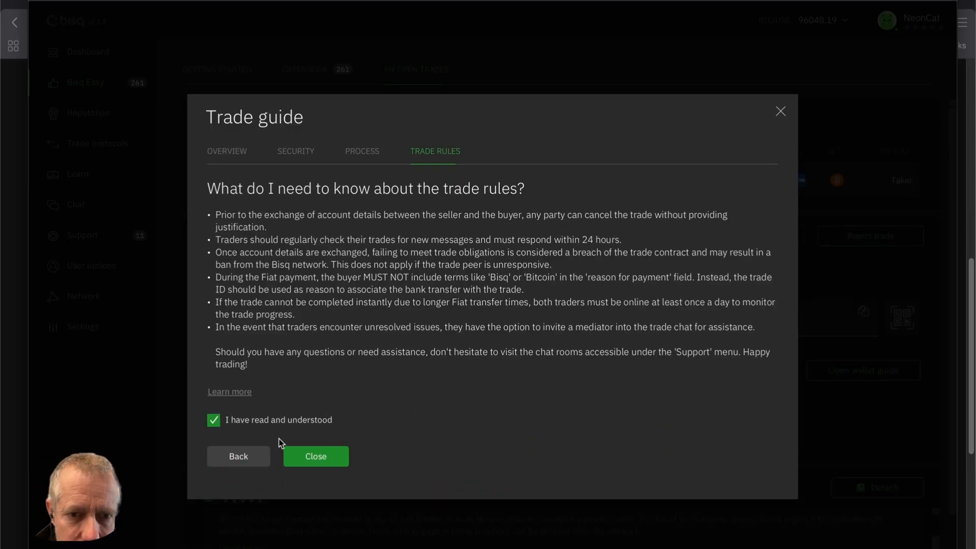
click(312, 457)
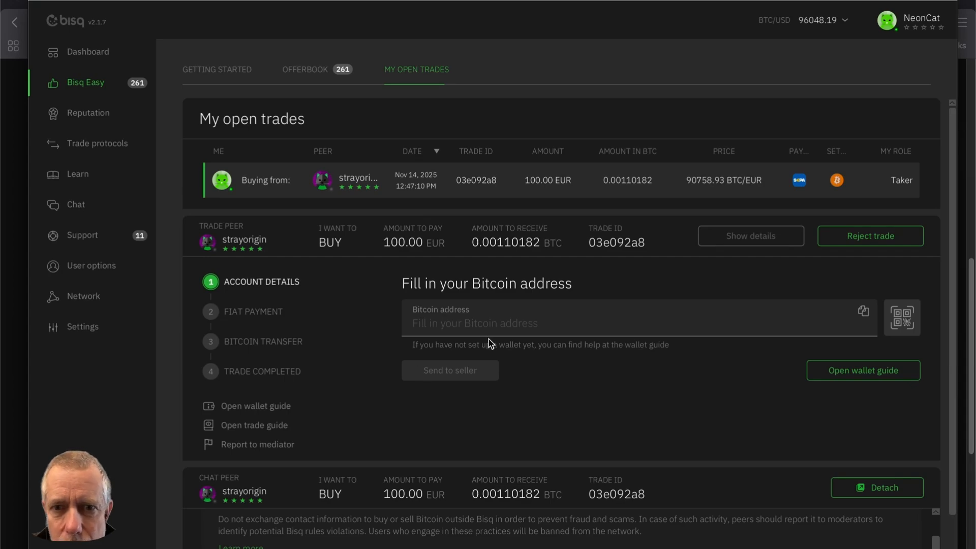
Read the seller's payment instructions for the SEPA transfer and confirm the payment of 100.00 EUR.
scroll(489, 340, down, 1)
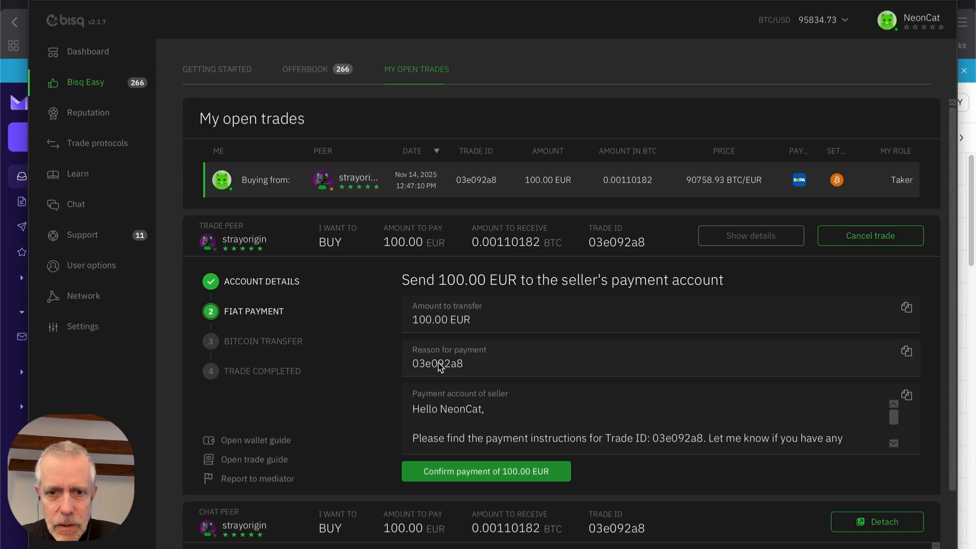
scroll(490, 422, down, 1)
scroll(491, 421, down, 3)
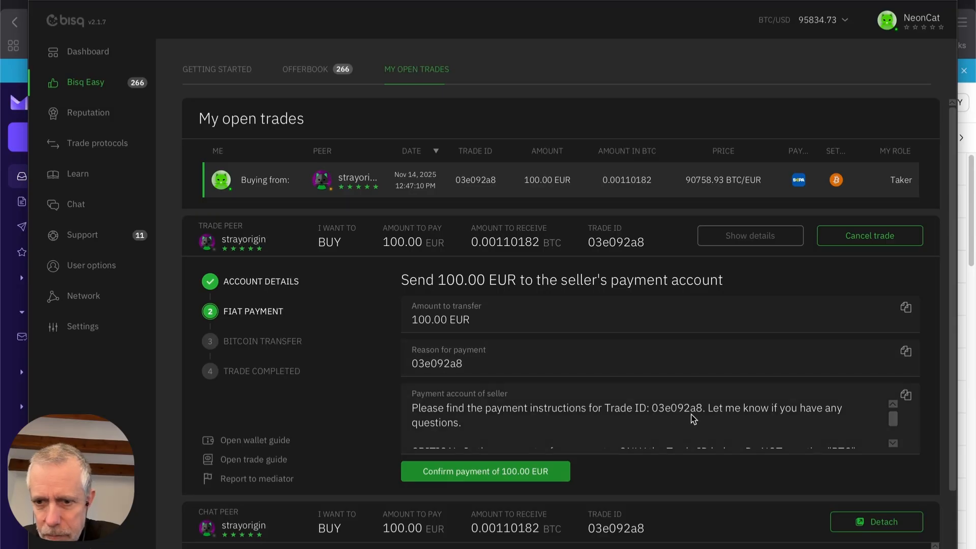
scroll(674, 413, down, 2)
scroll(672, 413, down, 1)
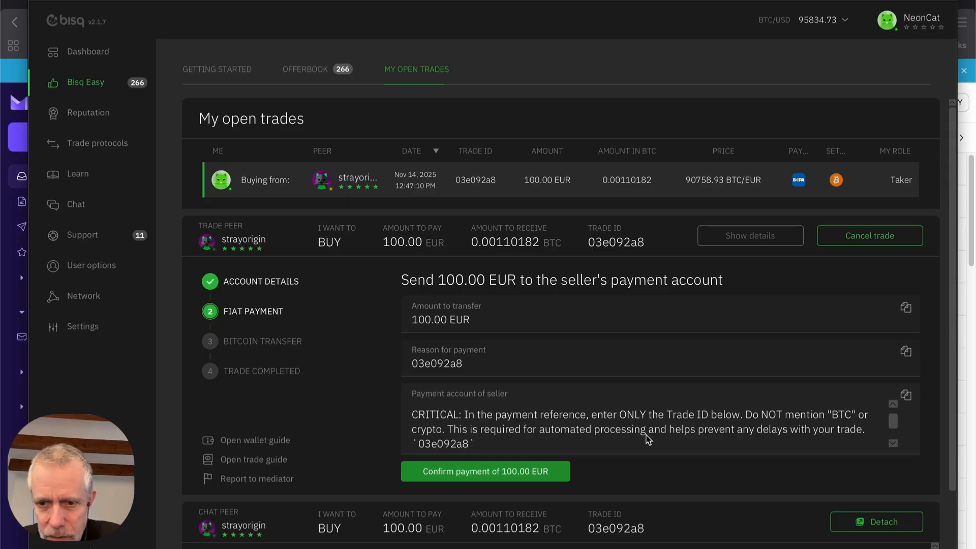
scroll(686, 434, down, 4)
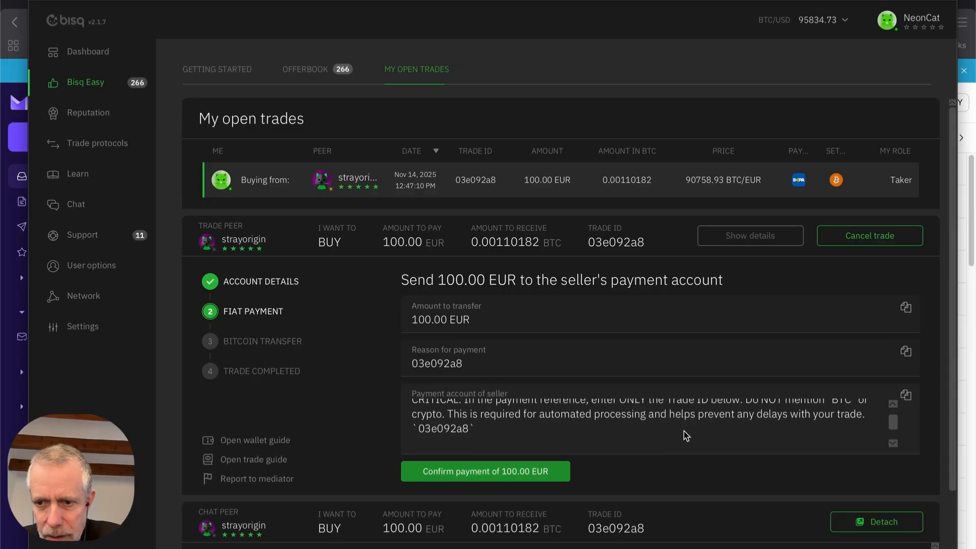
scroll(687, 435, down, 3)
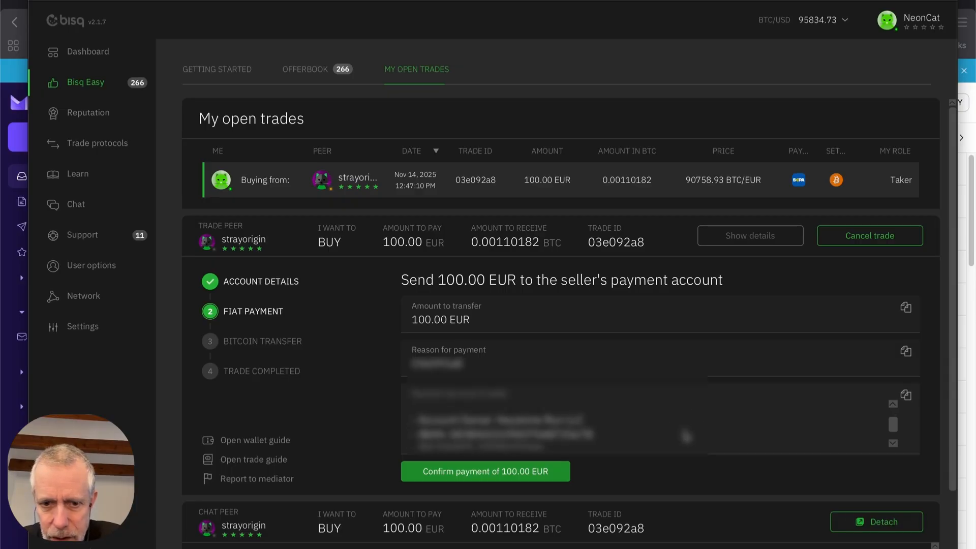
scroll(687, 434, down, 3)
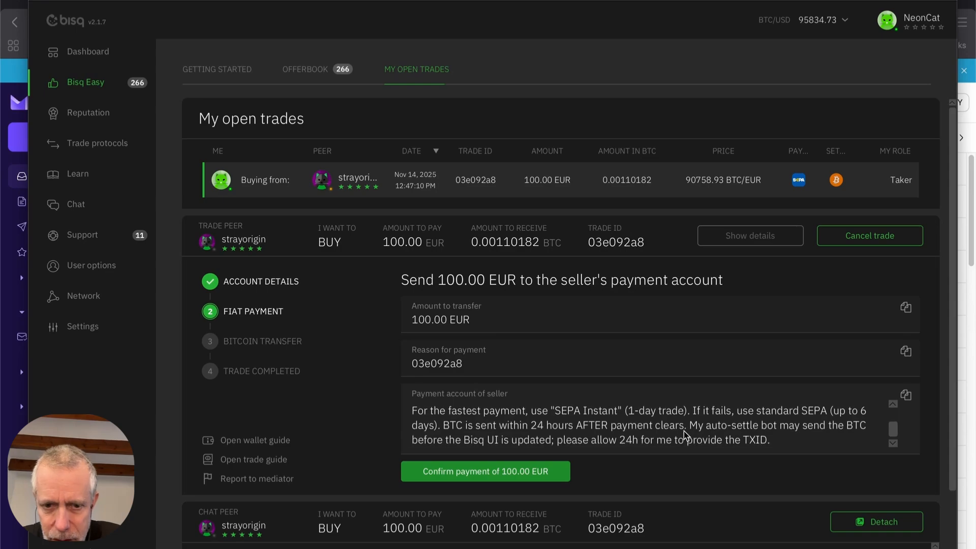
scroll(687, 436, up, 1)
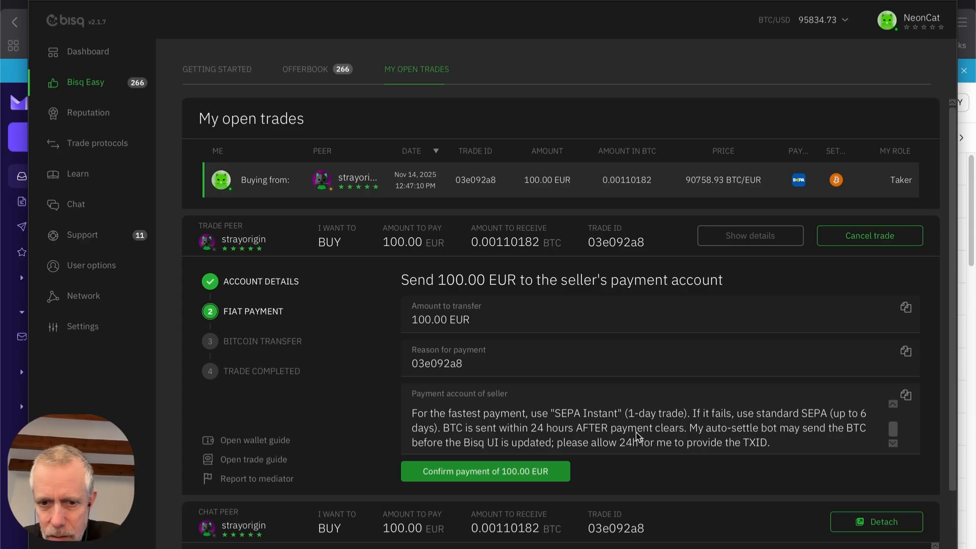
scroll(636, 432, down, 3)
scroll(600, 438, up, 2)
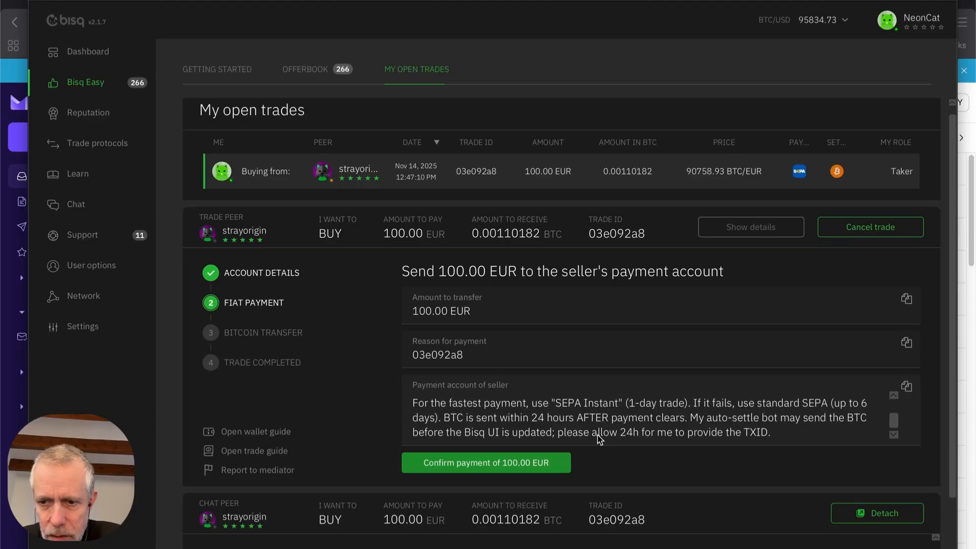
scroll(597, 435, down, 1)
scroll(578, 418, down, 1)
scroll(578, 418, up, 1)
scroll(578, 418, down, 3)
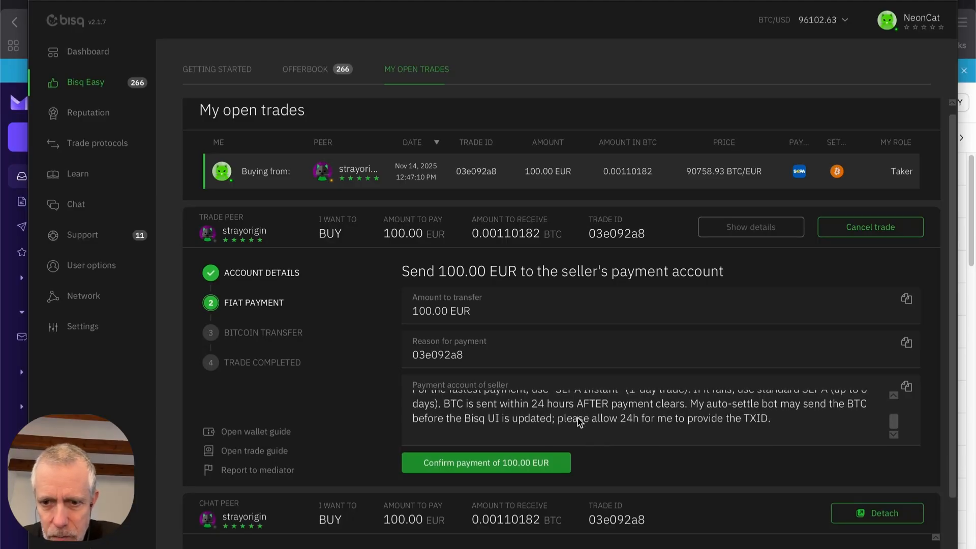
scroll(578, 418, up, 3)
scroll(578, 420, up, 1)
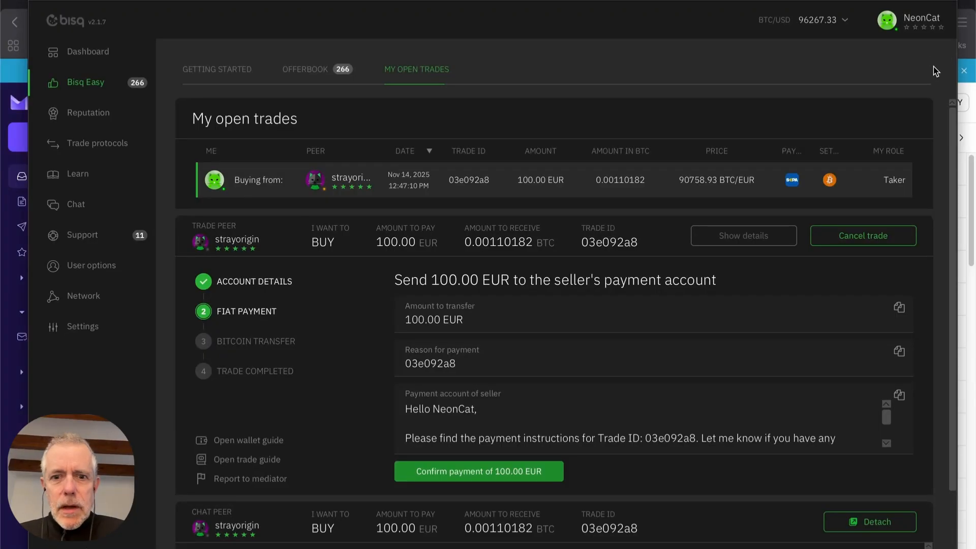
scroll(526, 328, down, 2)
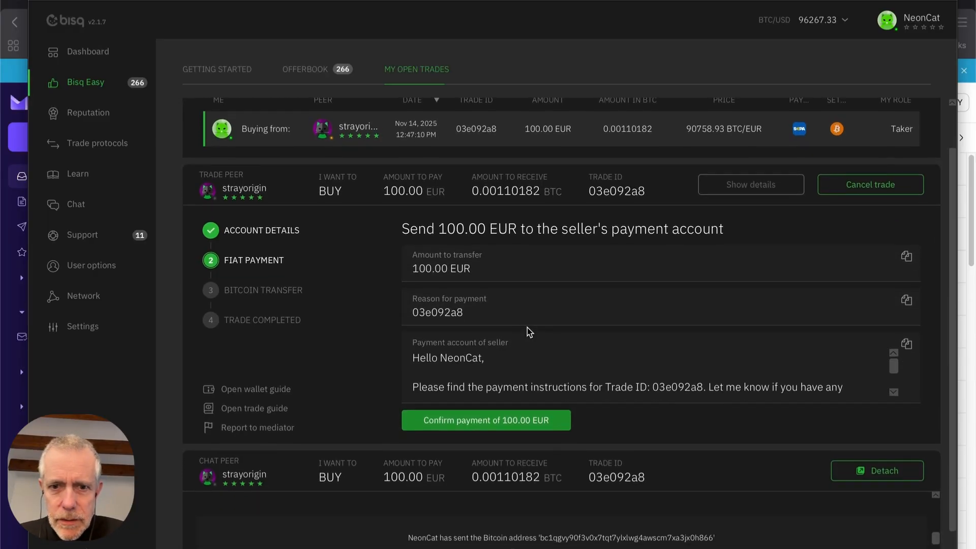
scroll(527, 327, up, 2)
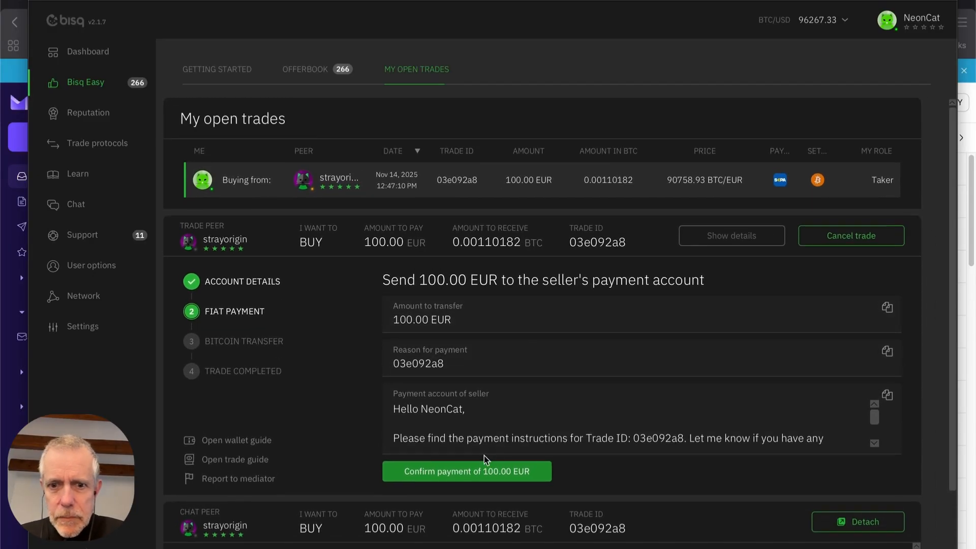
click(457, 474)
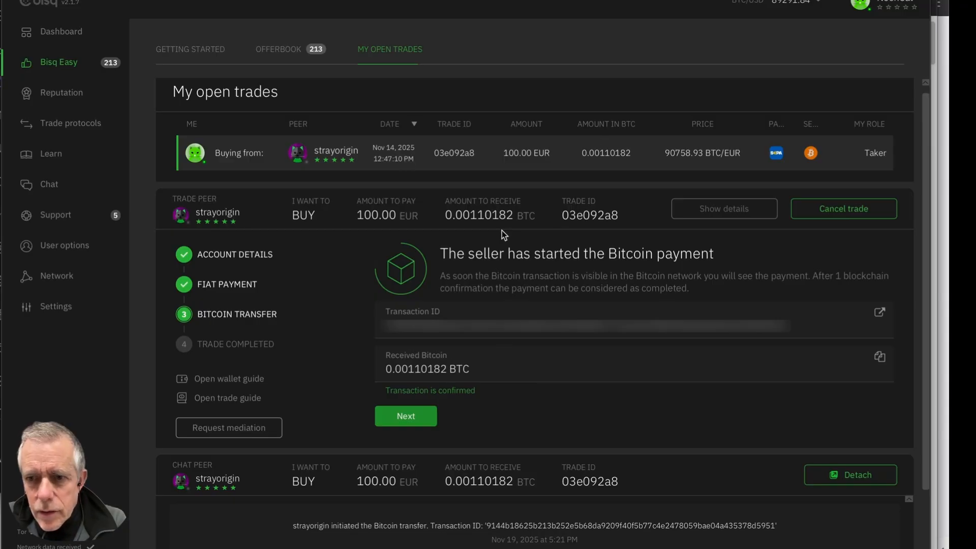
Check the incoming 0.00110182 BTC in Ledger Wallet and advance the Bisq trade past the Bitcoin transfer stage.
key(super+Tab)
click(153, 274)
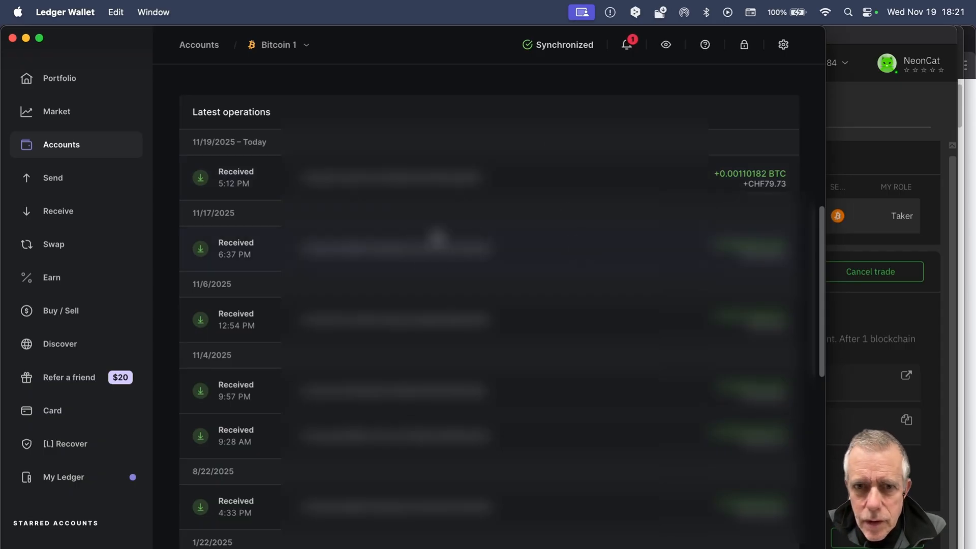
key(super+Tab)
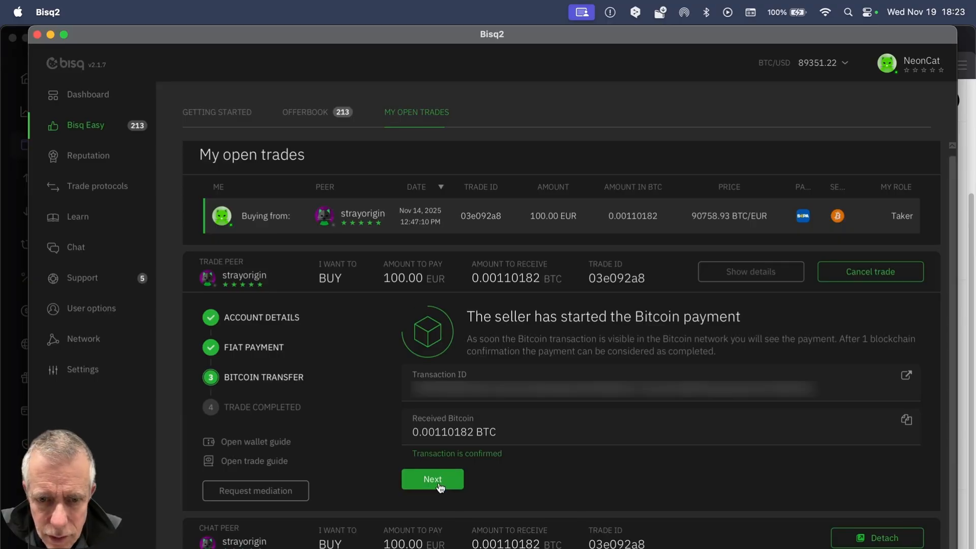
click(441, 487)
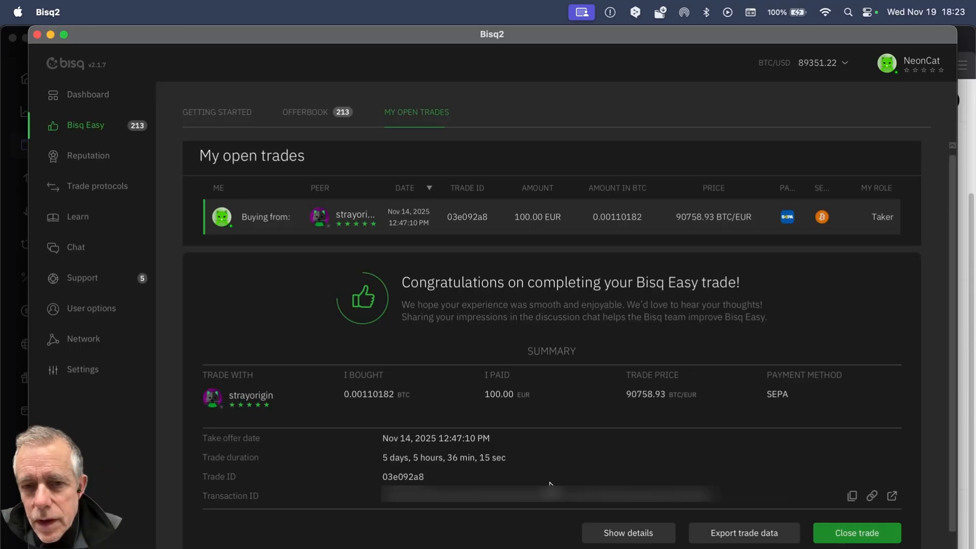
Switch to the detached trade chat window and read through the message history with the seller.
key(super+grave)
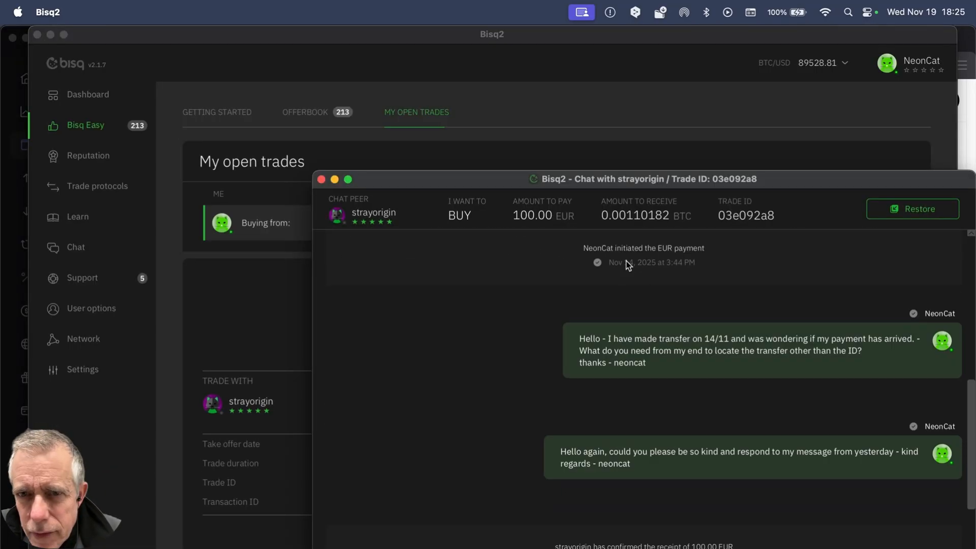
scroll(864, 305, up, 3)
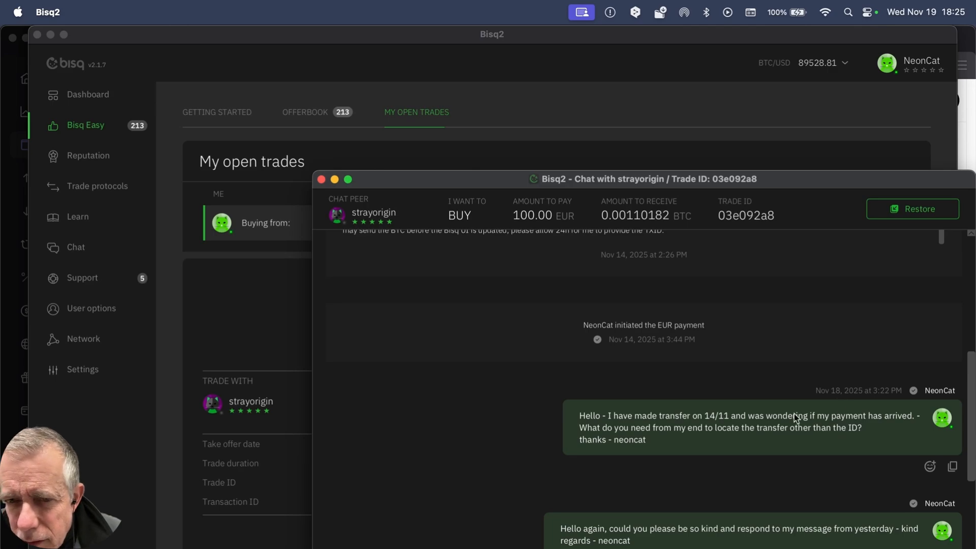
scroll(673, 419, down, 1)
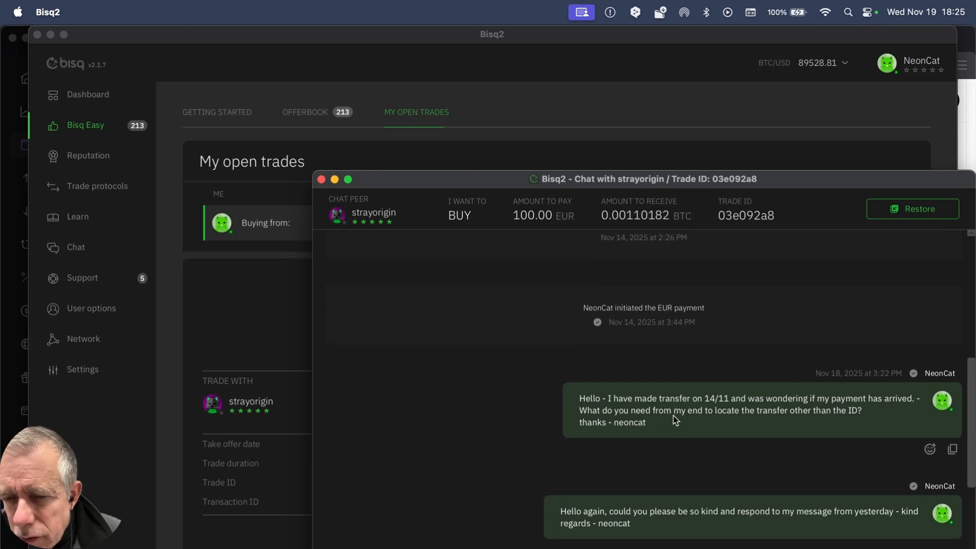
scroll(674, 416, down, 1)
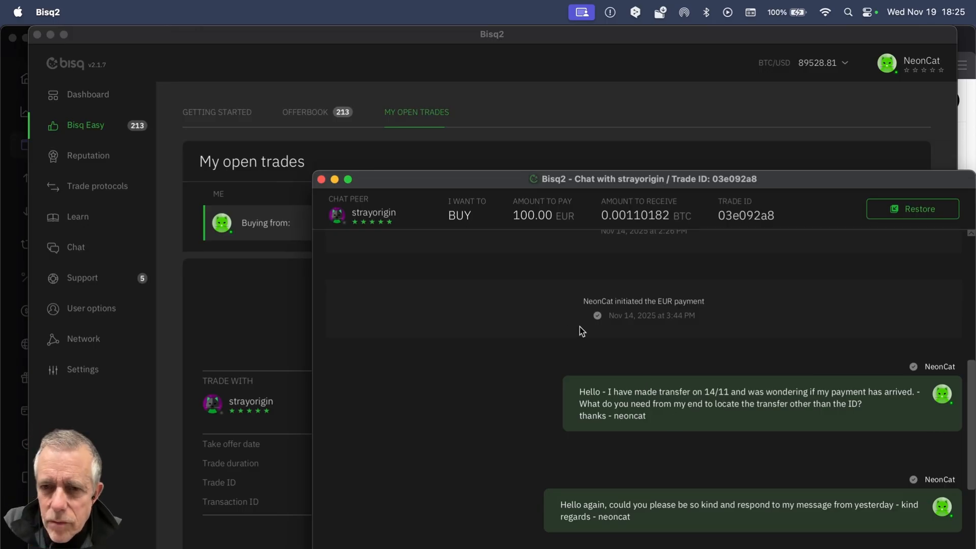
scroll(731, 401, down, 5)
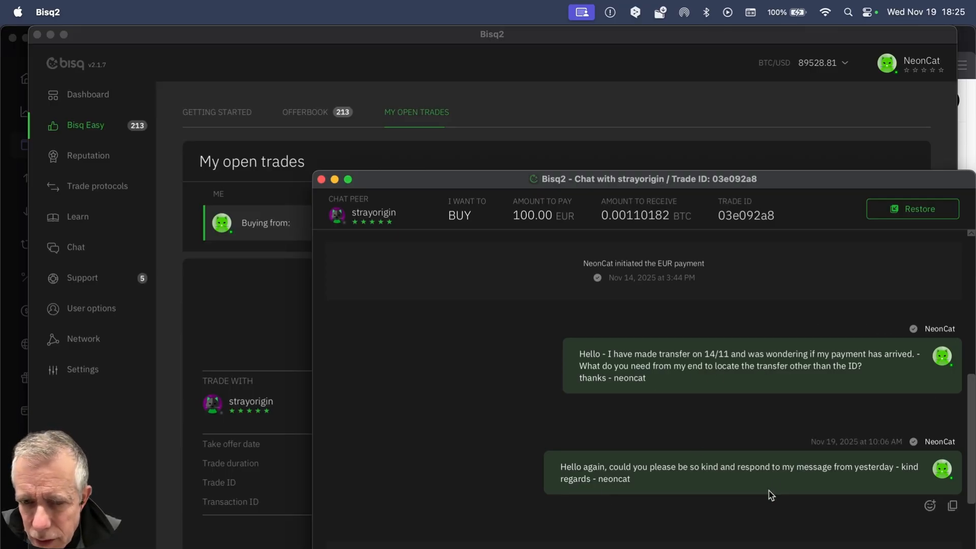
scroll(769, 491, down, 3)
scroll(690, 480, down, 2)
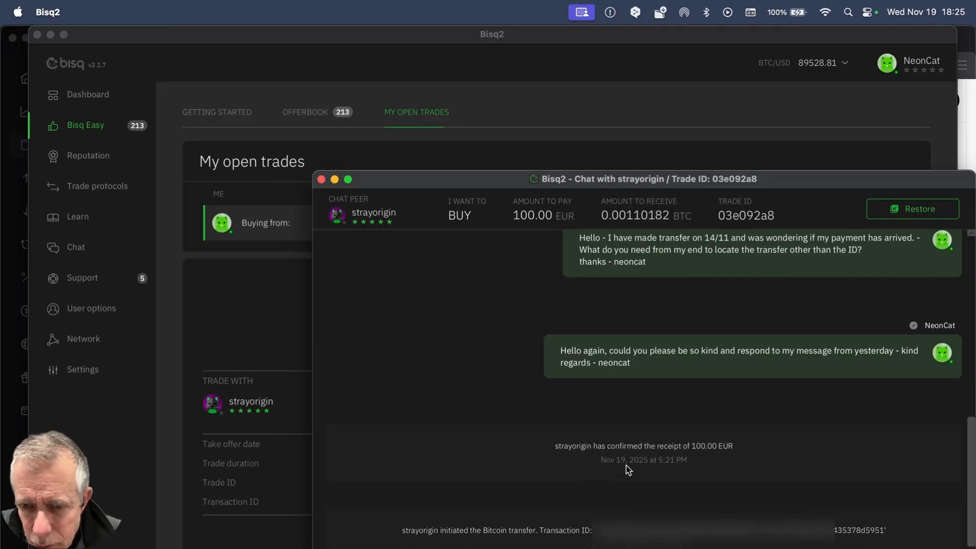
scroll(600, 469, down, 1)
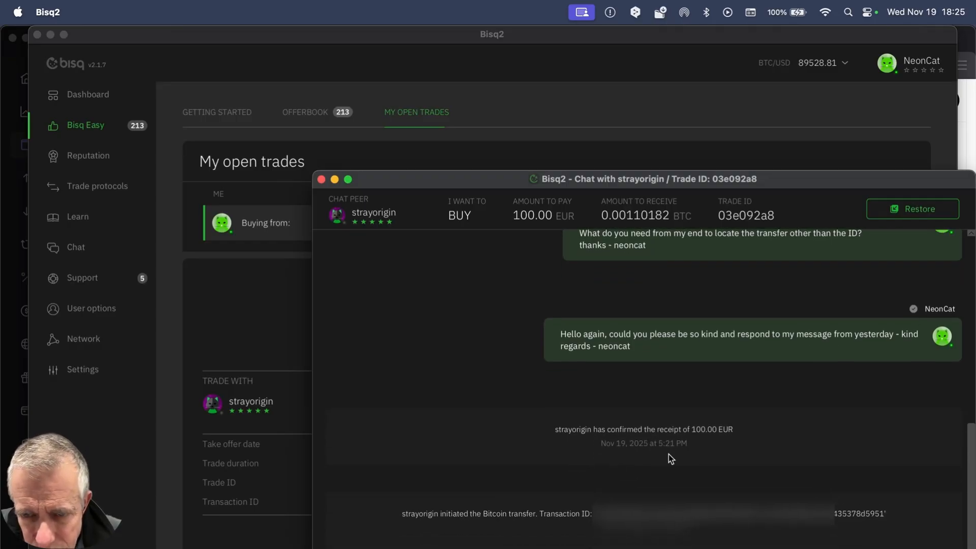
scroll(570, 480, down, 3)
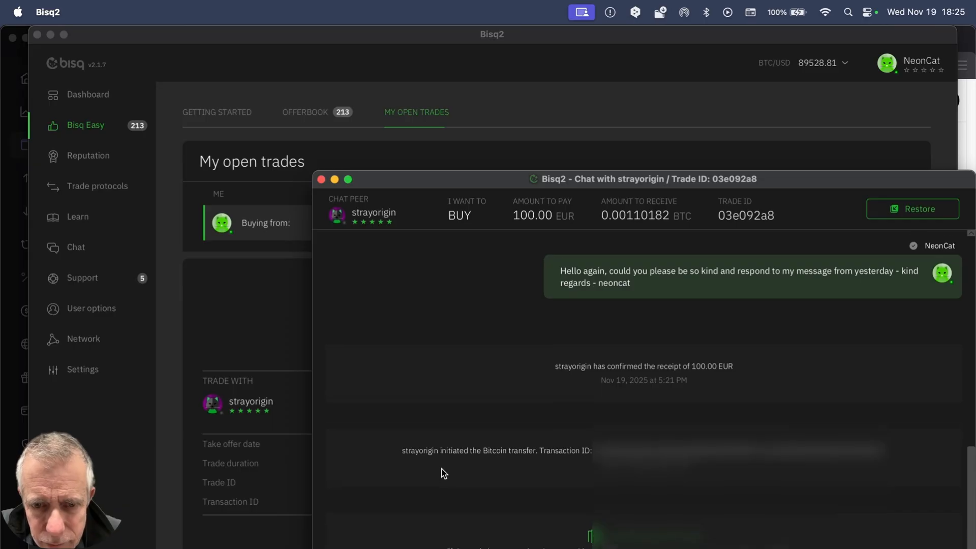
scroll(468, 463, down, 1)
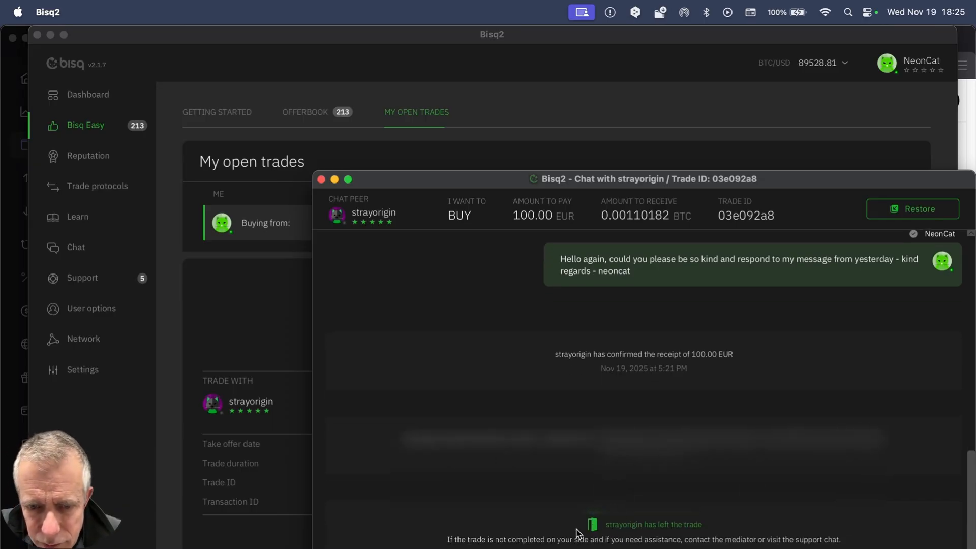
scroll(681, 441, up, 5)
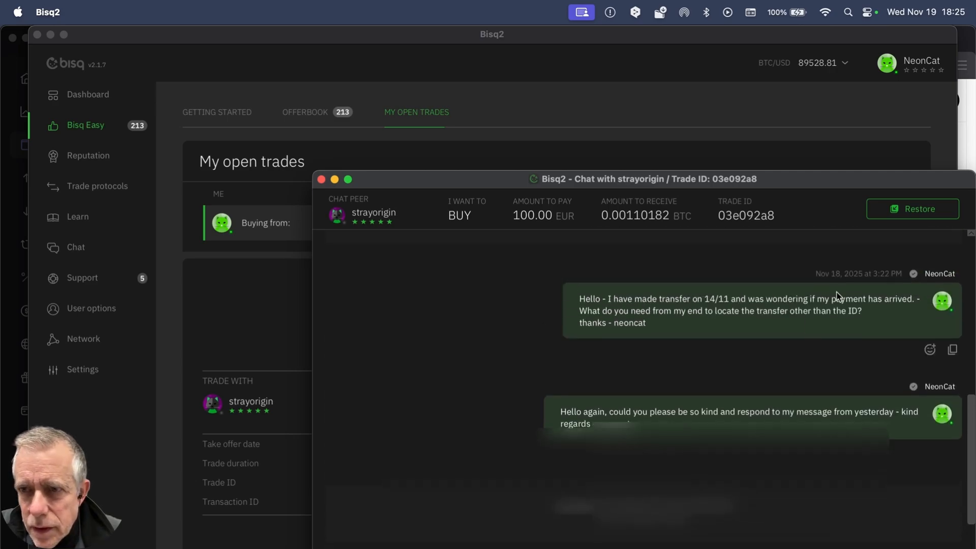
Close the detached trade chat window and review the completed trade summary.
scroll(837, 291, down, 5)
click(321, 179)
scroll(406, 459, down, 1)
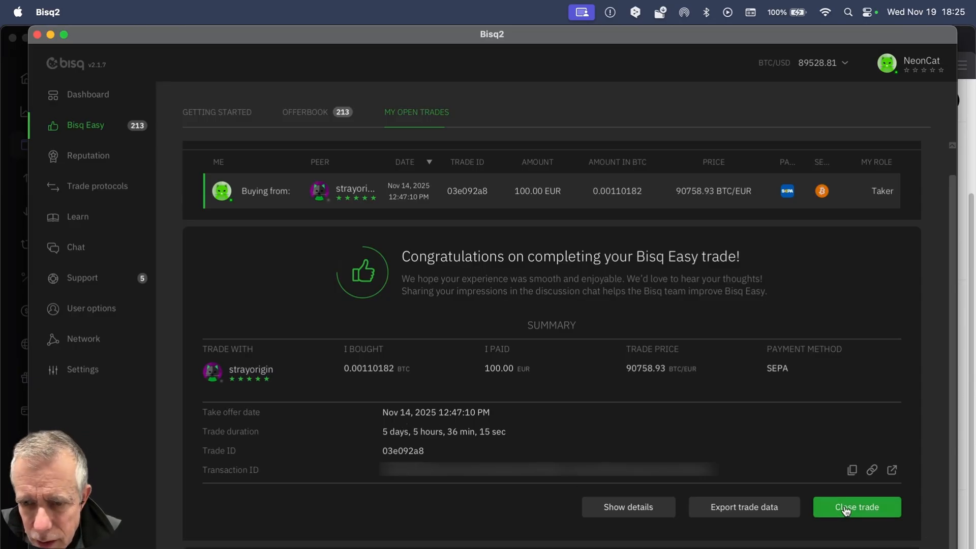
scroll(846, 510, down, 1)
Export the trade data as BisqEasy-trade-03e092a8.csv into the Downloads folder.
click(849, 480)
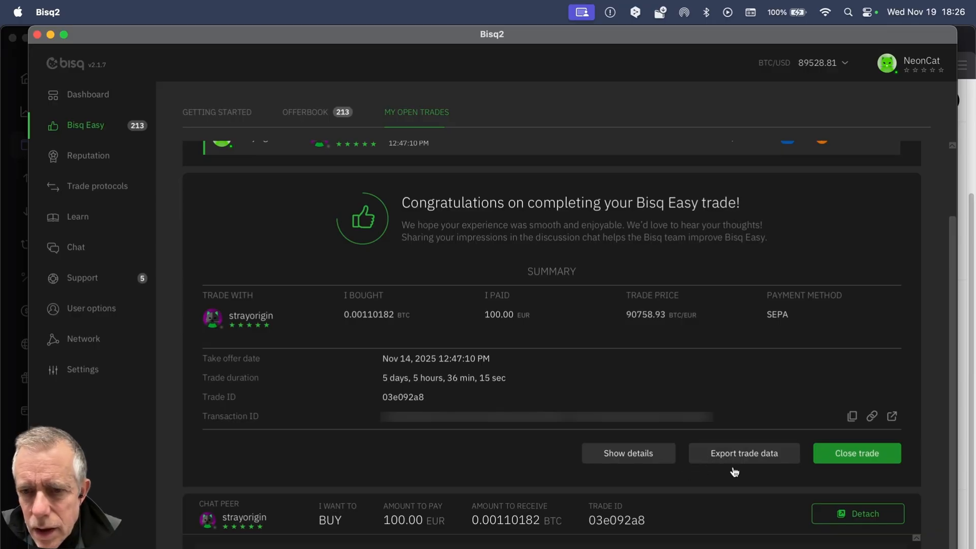
click(749, 460)
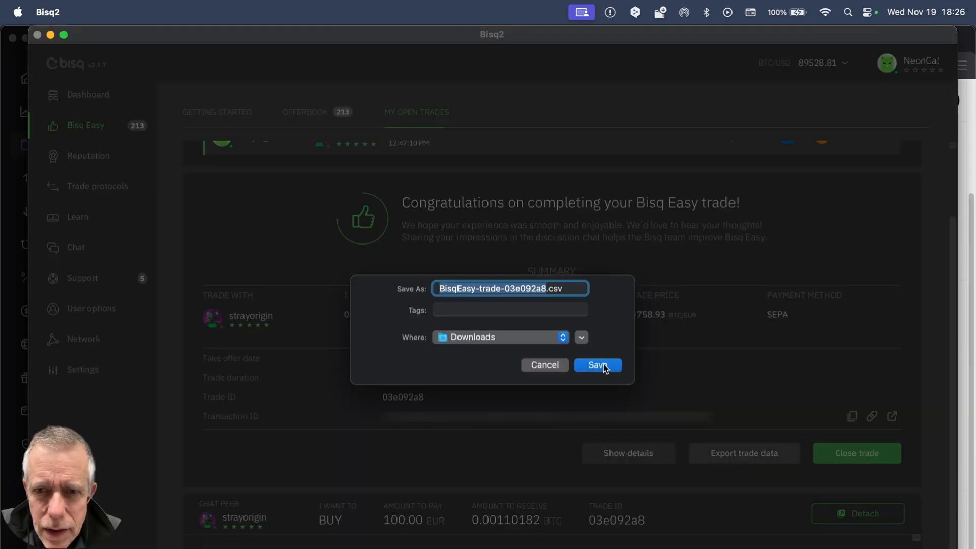
click(603, 364)
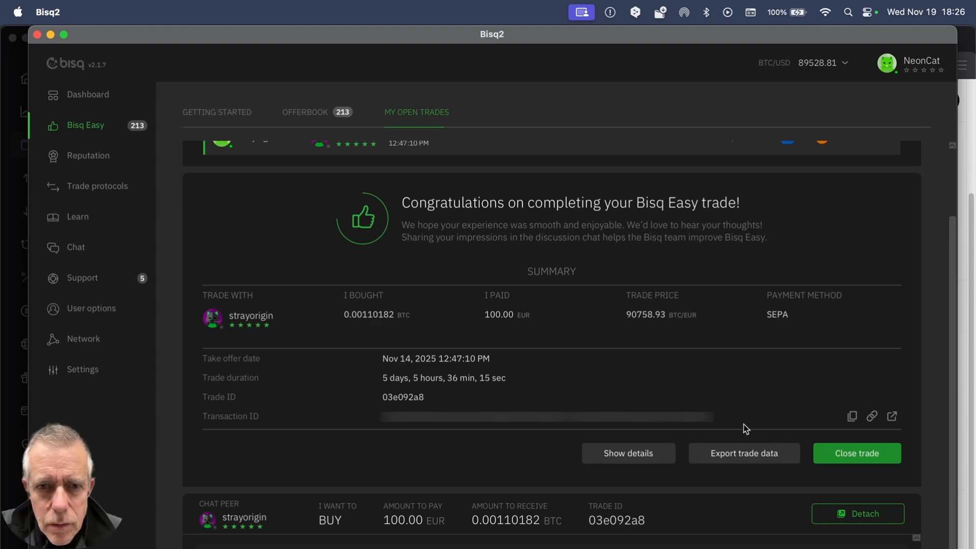
Close the completed trade and confirm closing it, returning to Bisq Easy's open trades.
click(832, 453)
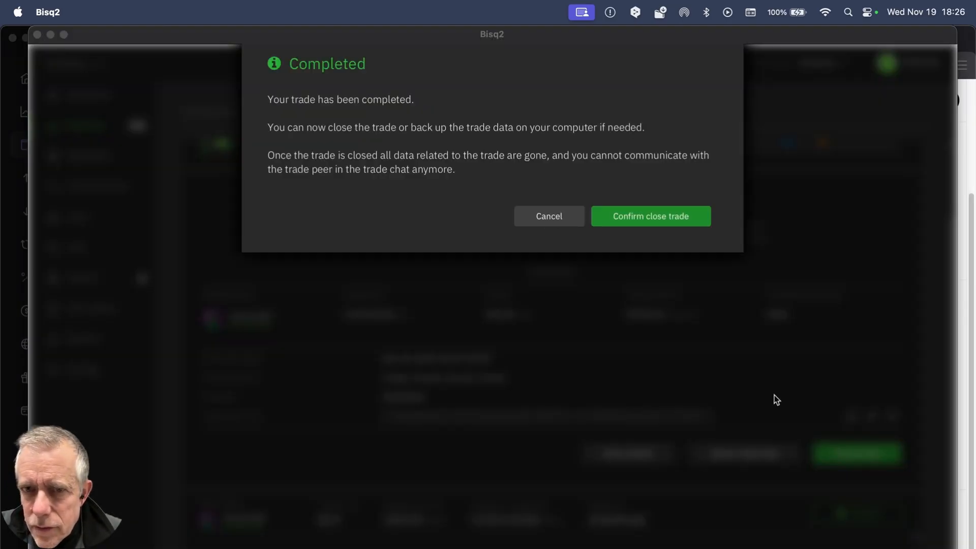
click(651, 216)
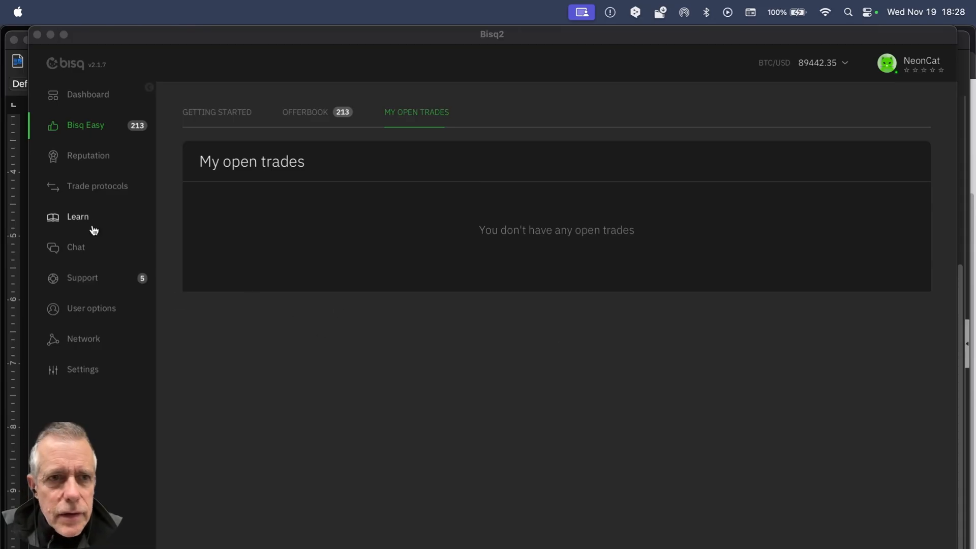
click(84, 129)
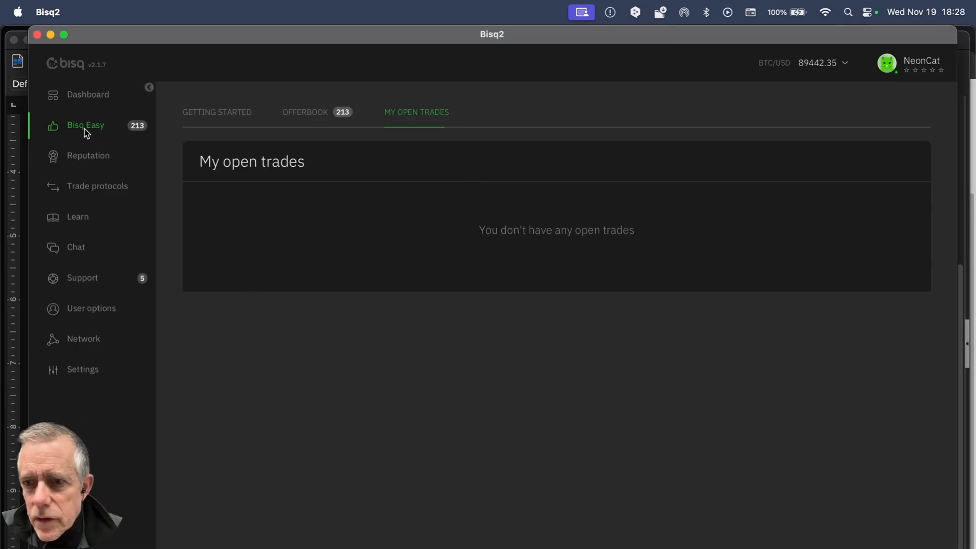